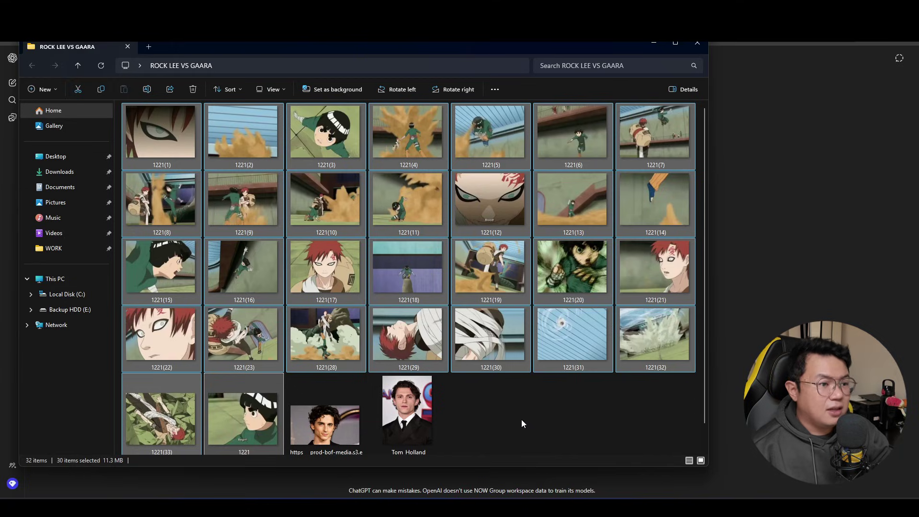
Examine the two actor reference photos beside the anime screenshots in the ROCK LEE VS GAARA folder.
{"action": "left_click", "coordinate": [521, 419]}
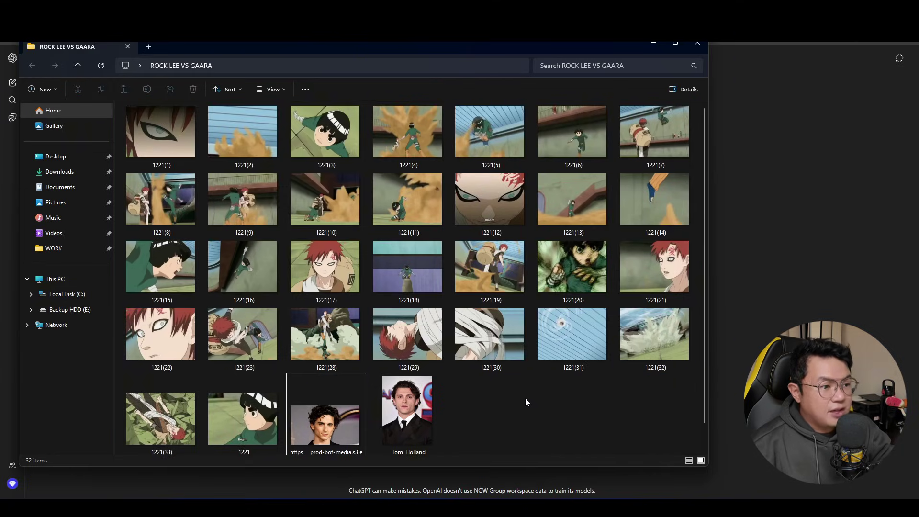
{"action": "left_click", "coordinate": [319, 429]}
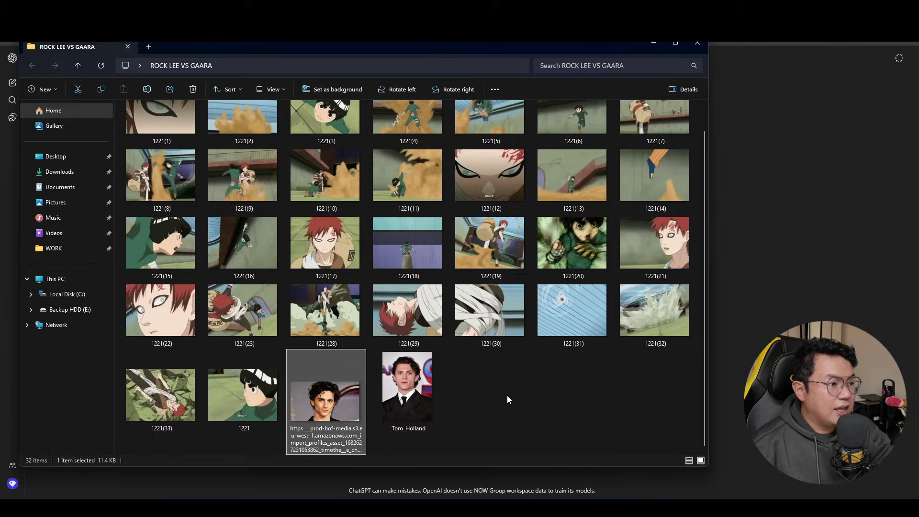
{"action": "left_click", "coordinate": [434, 399]}
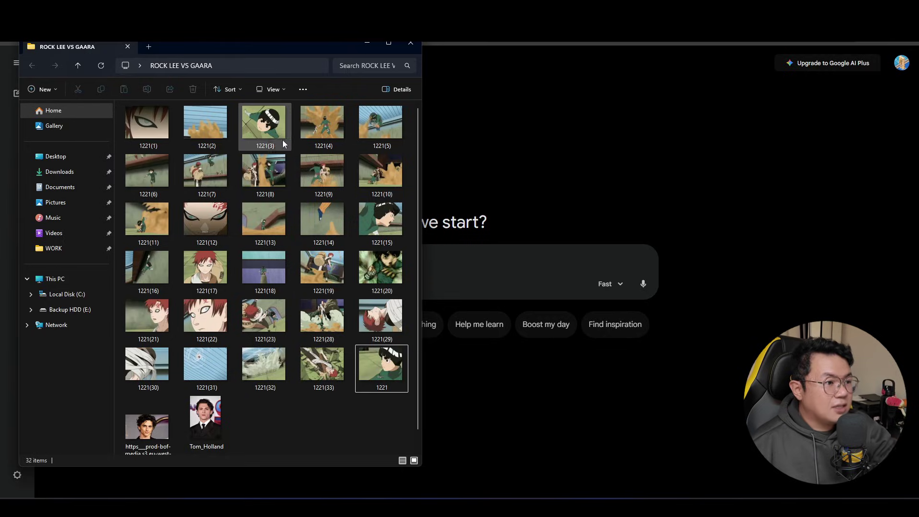
Attach the 1221(3) screenshot and the Tom_Holland photo to a new Gemini chat and choose the Pro model.
{"action": "left_click_drag", "start_coordinate": [282, 140], "coordinate": [531, 279]}
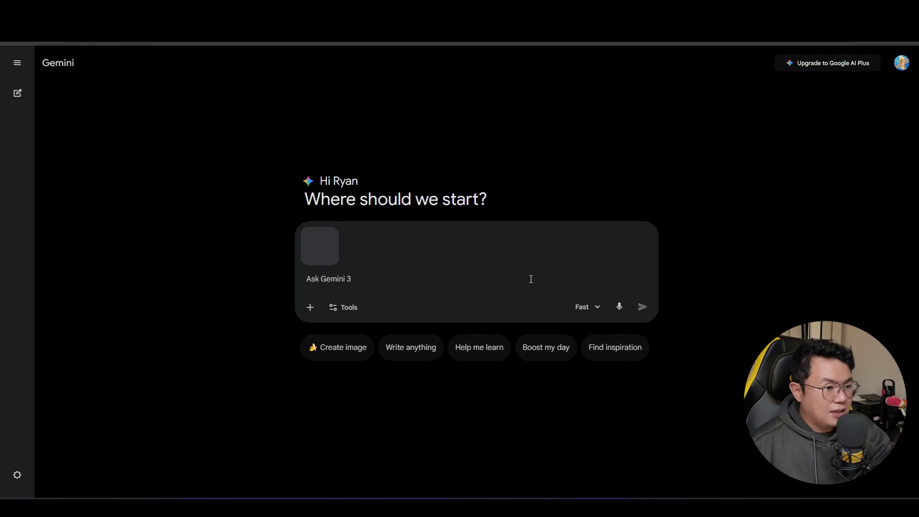
{"action": "key", "text": "alt+Tab"}
{"action": "left_click_drag", "start_coordinate": [205, 410], "coordinate": [542, 306]}
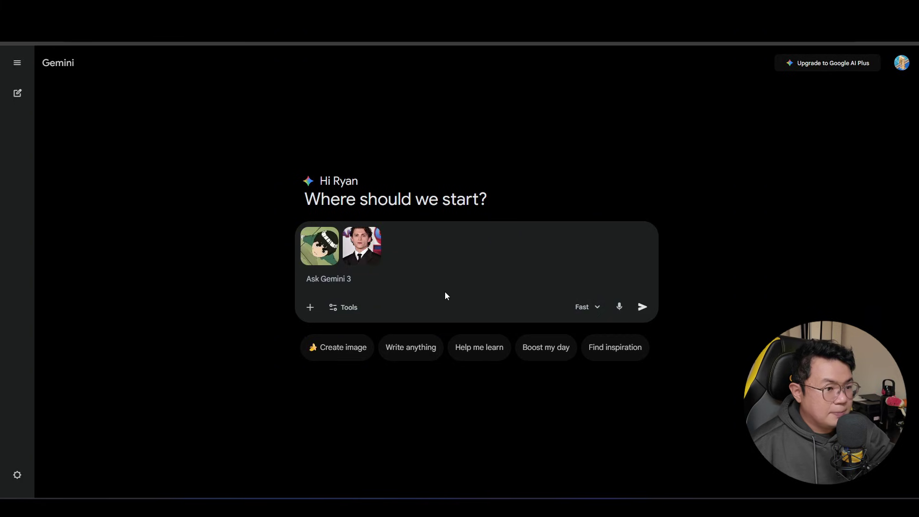
{"action": "left_click", "coordinate": [585, 309]}
{"action": "left_click", "coordinate": [605, 405]}
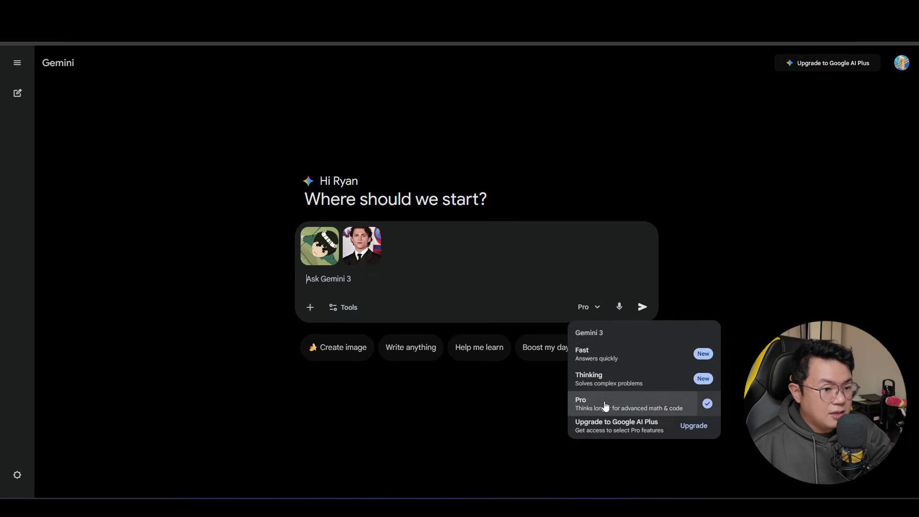
Write a prompt for a live action shot of the same composition with tom holland as rock lee, 16:9, cinematic, shot like its on an arri alexa.
{"action": "left_click", "coordinate": [422, 281]}
{"action": "type", "text": "this is rock lee. generate a live action shot of the same composition, but with tom holland as rock lee"}
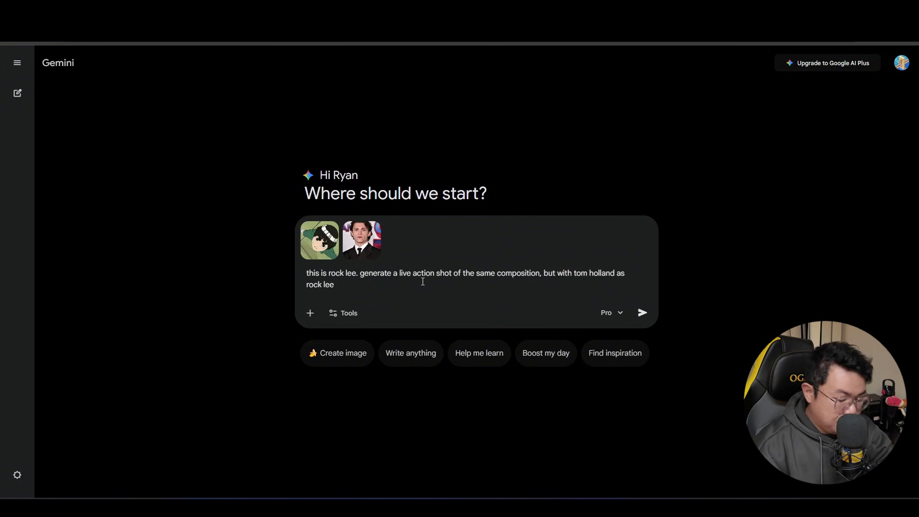
{"action": "type", "text": ". 16:9"}
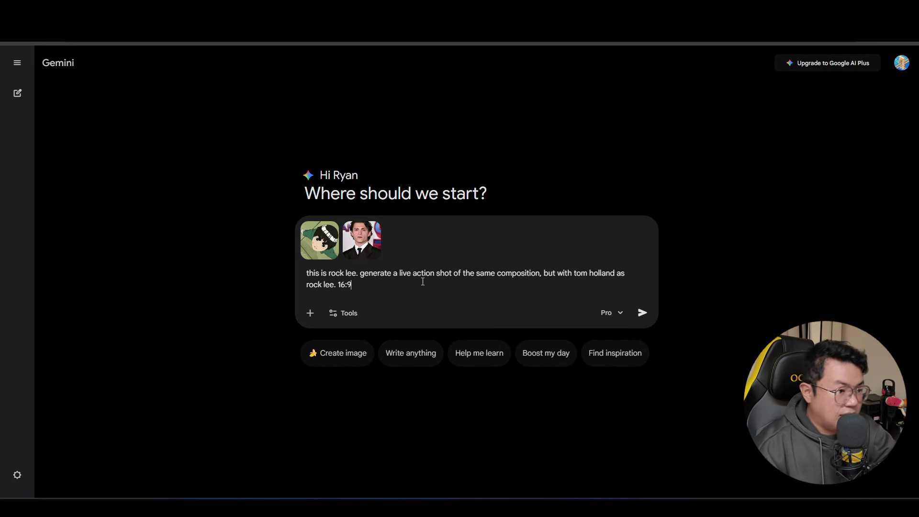
{"action": "type", "text": ". cinematic"}
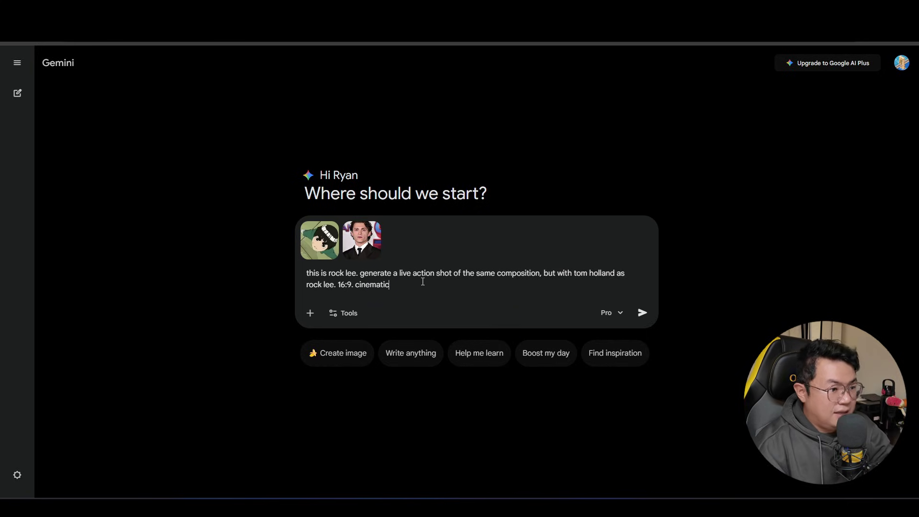
{"action": "type", "text": ", shot like its on a"}
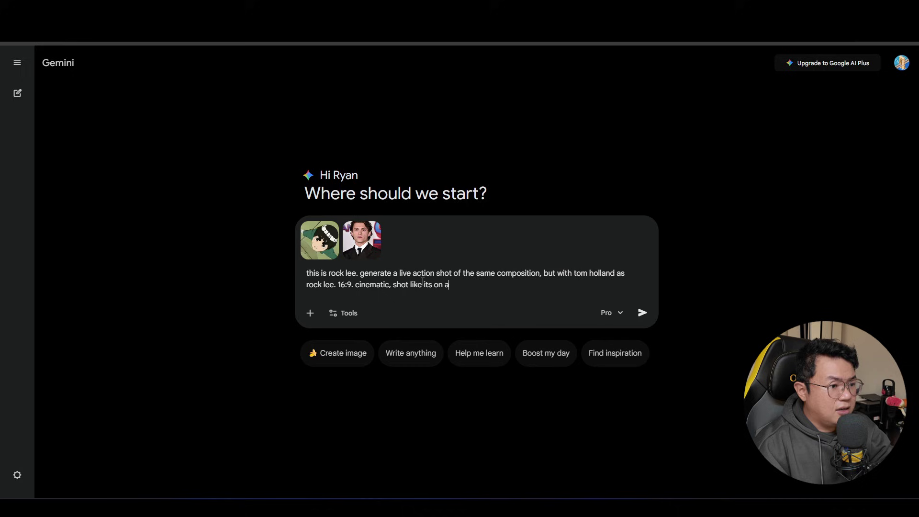
{"action": "type", "text": "n a"}
{"action": "key", "text": "BackSpace"}
{"action": "key", "text": "BackSpace"}
{"action": "type", "text": "n arri alexa"}
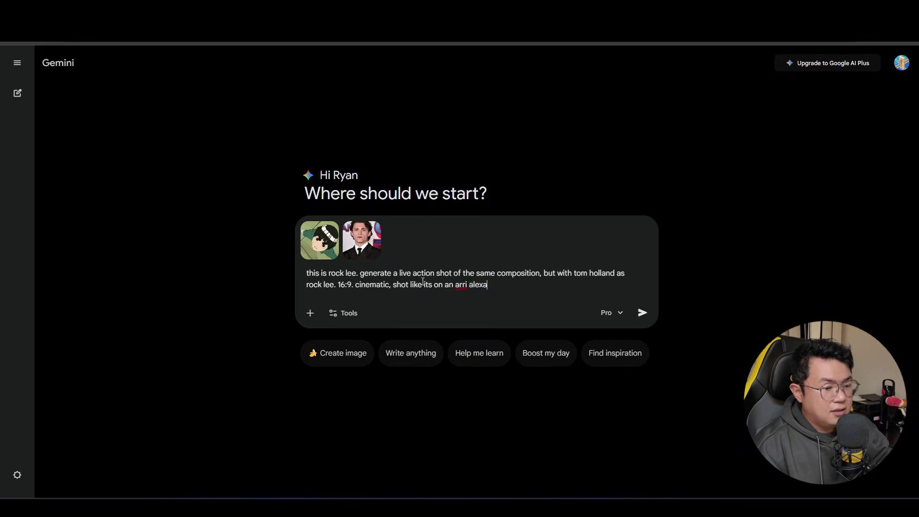
Submit the prompt and view the generated Rock Lee image at full size.
{"action": "key", "text": "ctrl+a"}
{"action": "key", "text": "Return"}
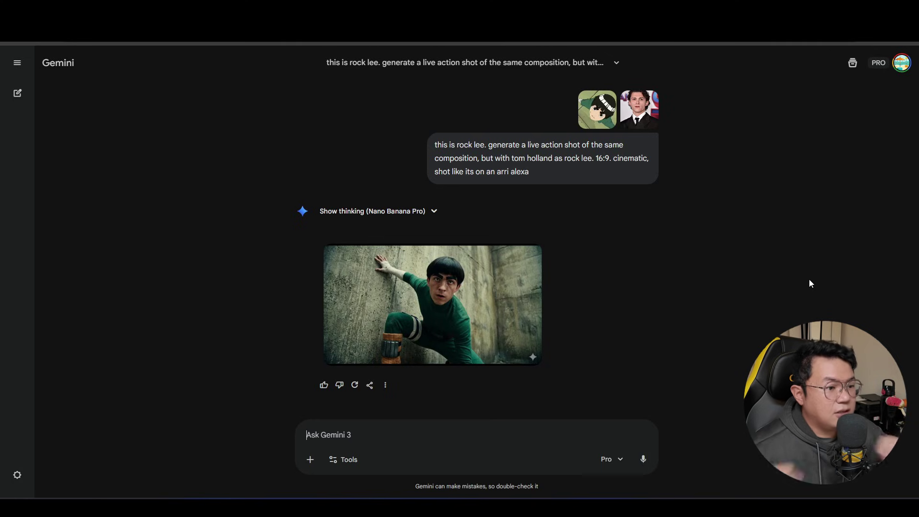
{"action": "left_click", "coordinate": [428, 269]}
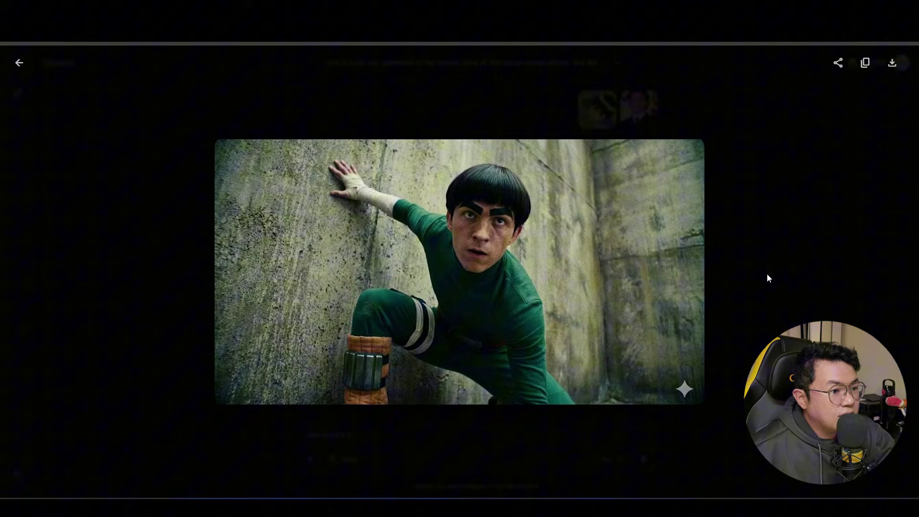
{"action": "left_click", "coordinate": [791, 284]}
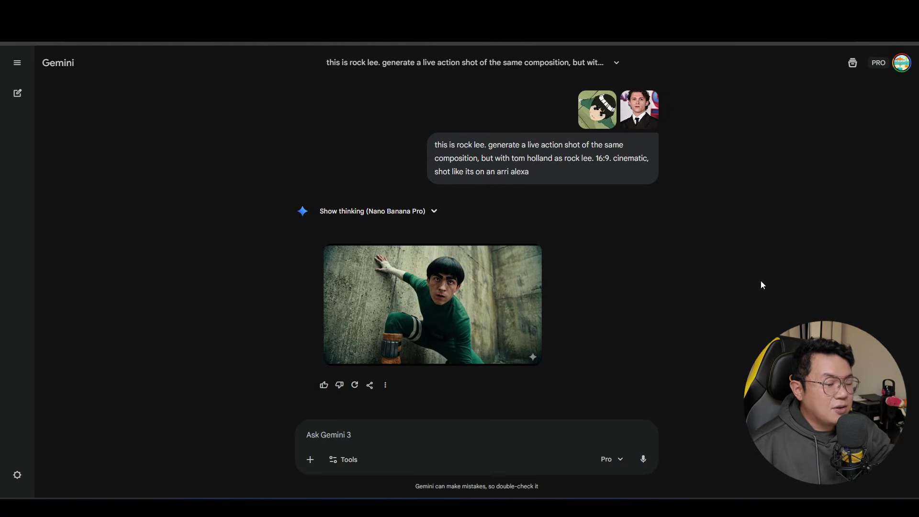
Attach the 1221(17) Gaara screenshot and the Timothée Chalamet photo to the follow-up message in the same chat.
{"action": "key", "text": "alt+Tab"}
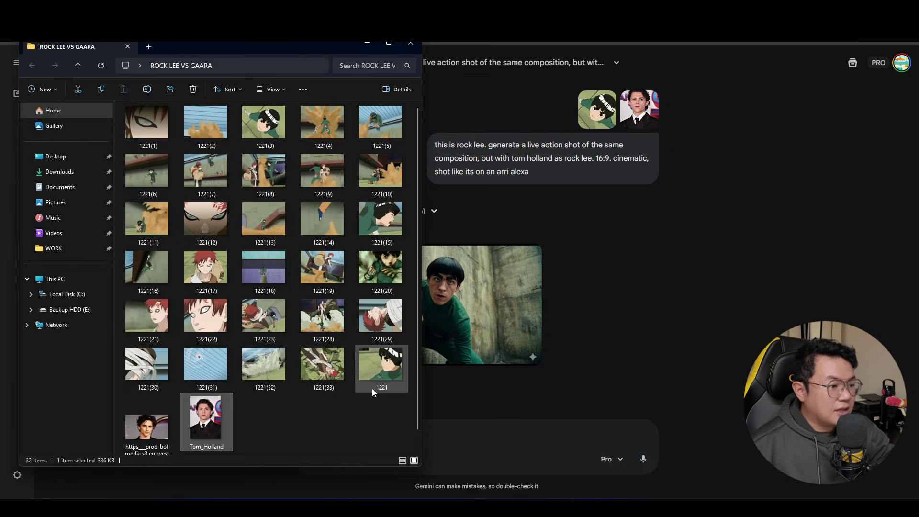
{"action": "scroll", "coordinate": [335, 403], "scroll_direction": "down", "scroll_amount": 1}
{"action": "scroll", "coordinate": [334, 403], "scroll_direction": "up", "scroll_amount": 1}
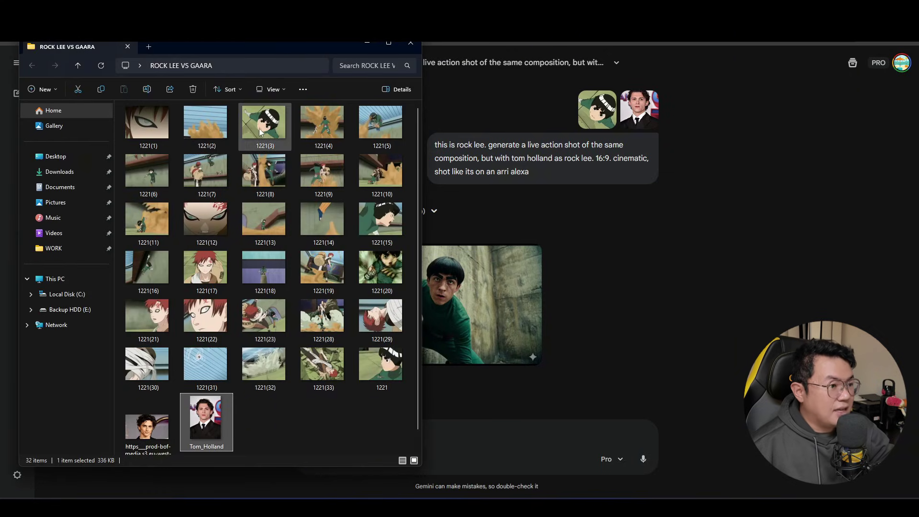
{"action": "left_click_drag", "start_coordinate": [206, 268], "coordinate": [549, 431]}
{"action": "key", "text": "alt+Tab"}
{"action": "left_click_drag", "start_coordinate": [147, 428], "coordinate": [486, 416]}
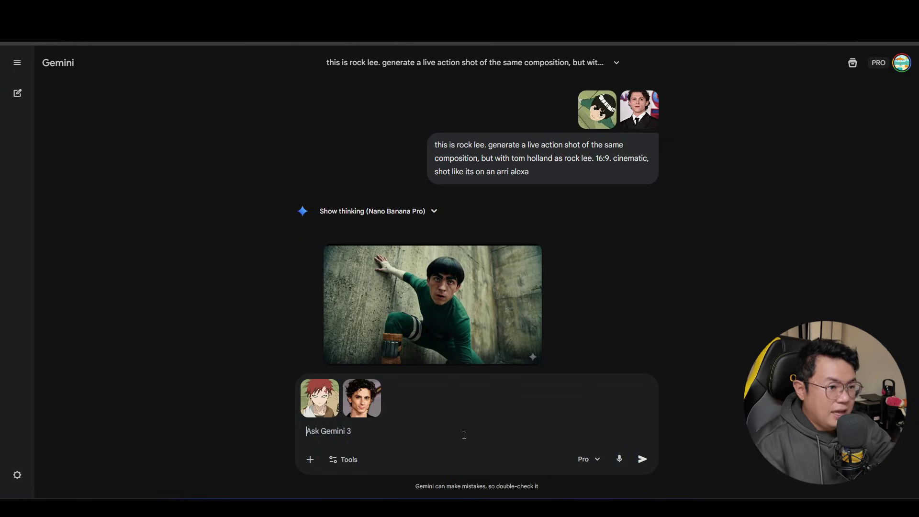
Write "this is gaara," followed by the rest of the Rock Lee prompt, replacing the actor with timothee chalamet.
{"action": "type", "text": "this is ga"}
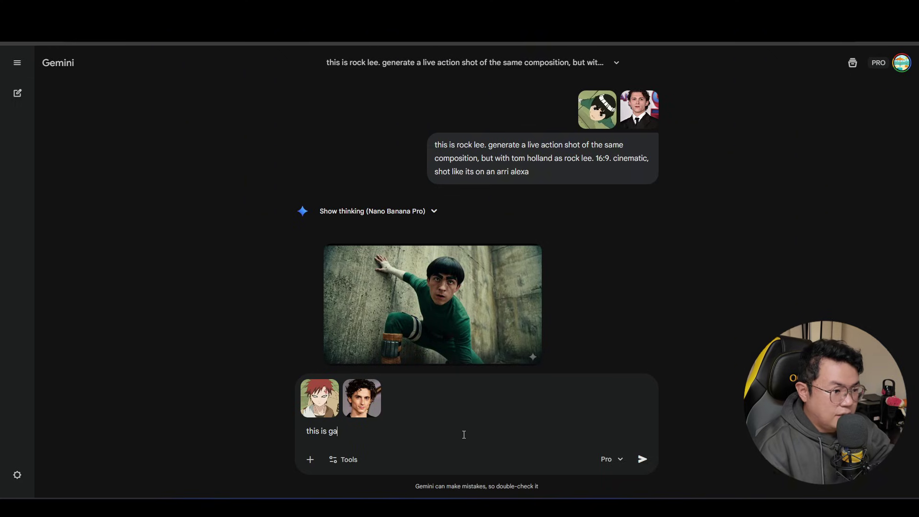
{"action": "type", "text": "ara,"}
{"action": "left_click_drag", "start_coordinate": [488, 144], "coordinate": [540, 181]}
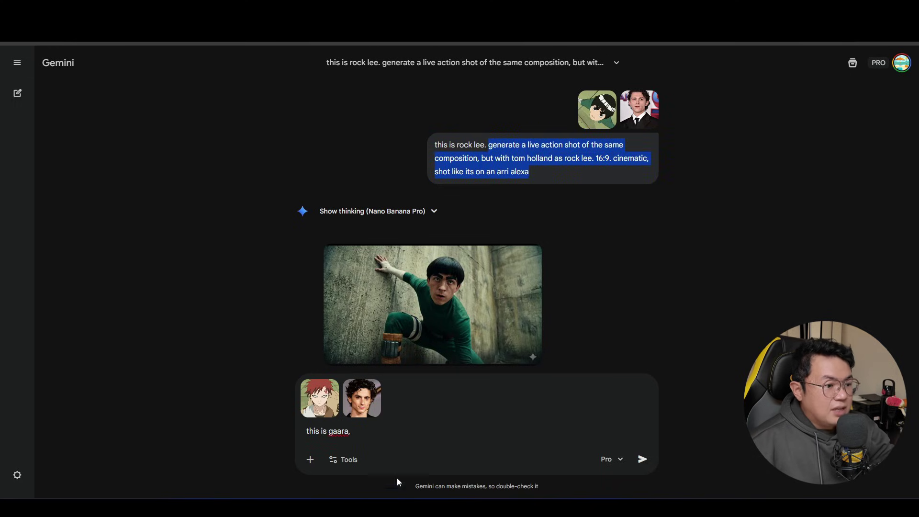
{"action": "key", "text": "ctrl+c"}
{"action": "left_click", "coordinate": [408, 435]}
{"action": "key", "text": "ctrl+v"}
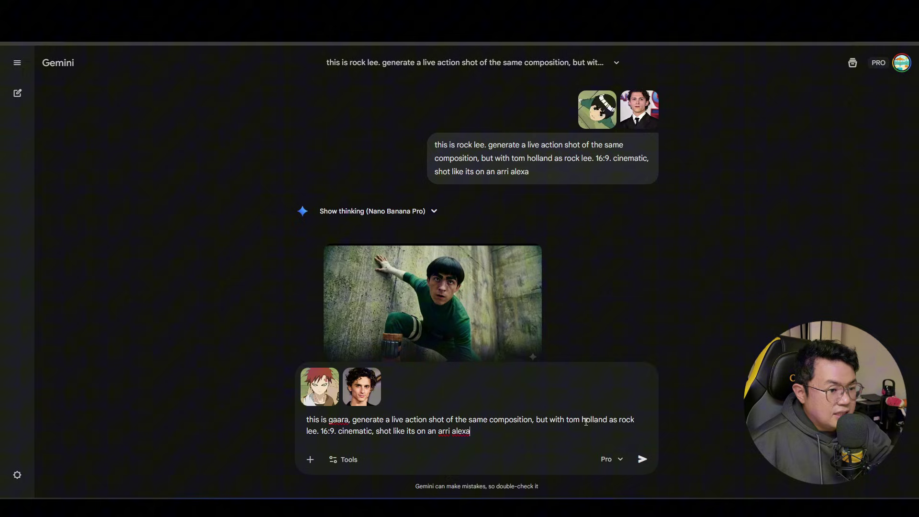
{"action": "left_click_drag", "start_coordinate": [566, 420], "coordinate": [606, 415]}
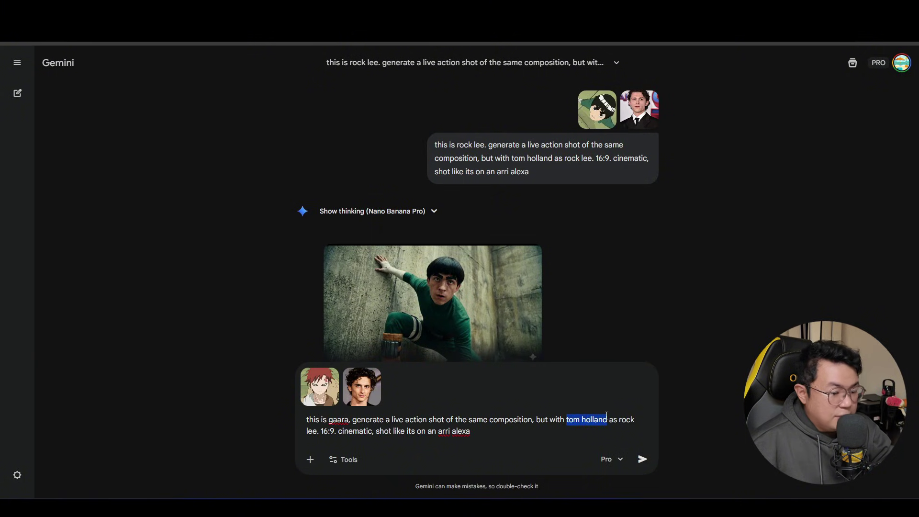
{"action": "type", "text": "timothee chalamet"}
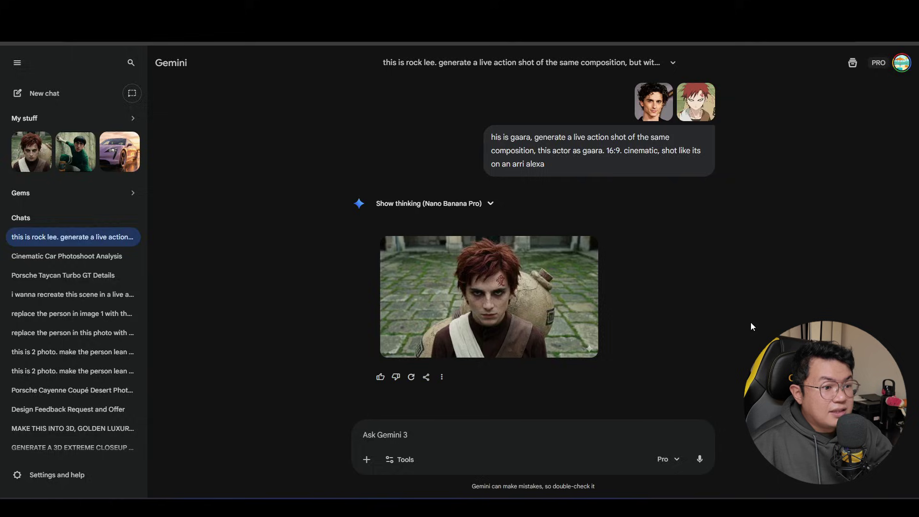
View the generated live action Gaara image at full size.
{"action": "left_click", "coordinate": [471, 282]}
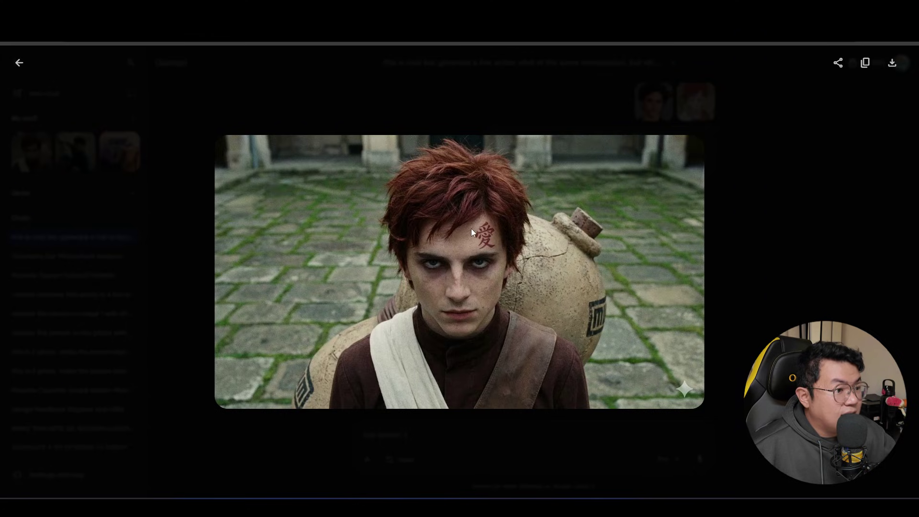
{"action": "left_click", "coordinate": [854, 287]}
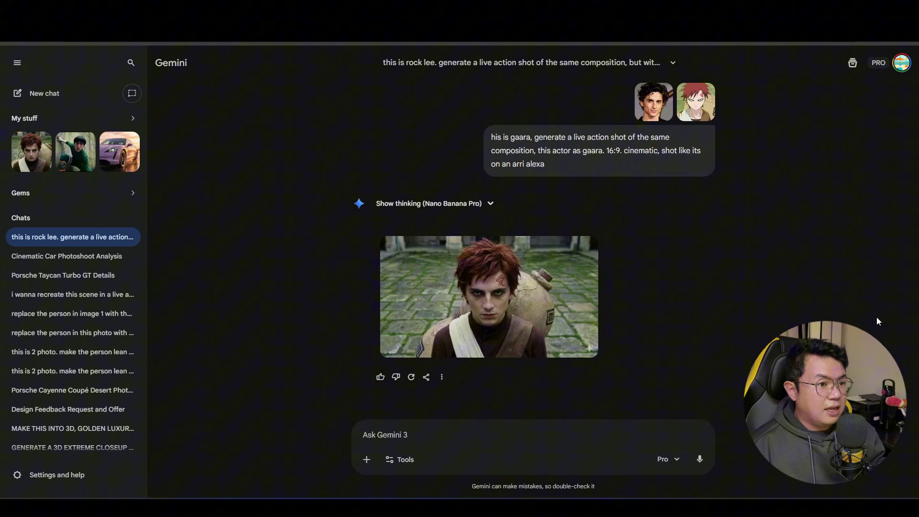
{"action": "key", "text": "alt+Tab"}
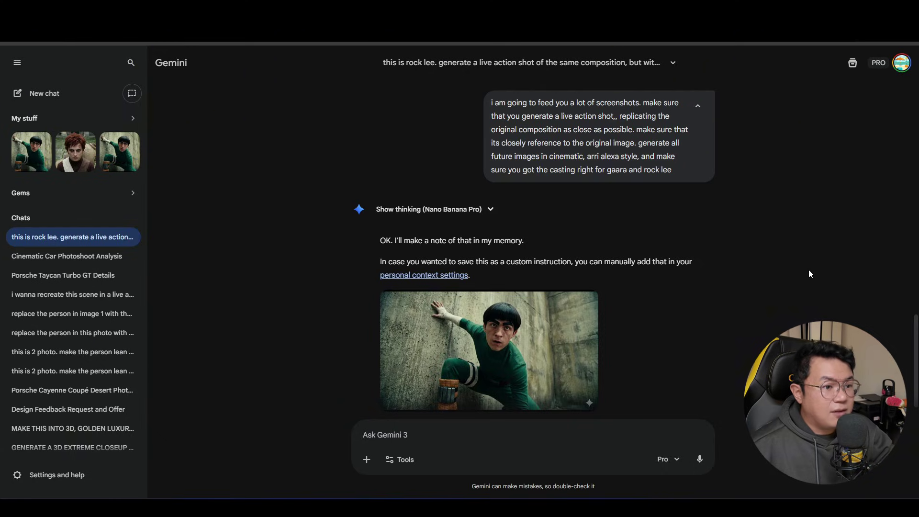
Send the 1221(2) sand screenshot to the chat without text to generate its live action version.
{"action": "scroll", "coordinate": [802, 264], "scroll_direction": "down", "scroll_amount": 1}
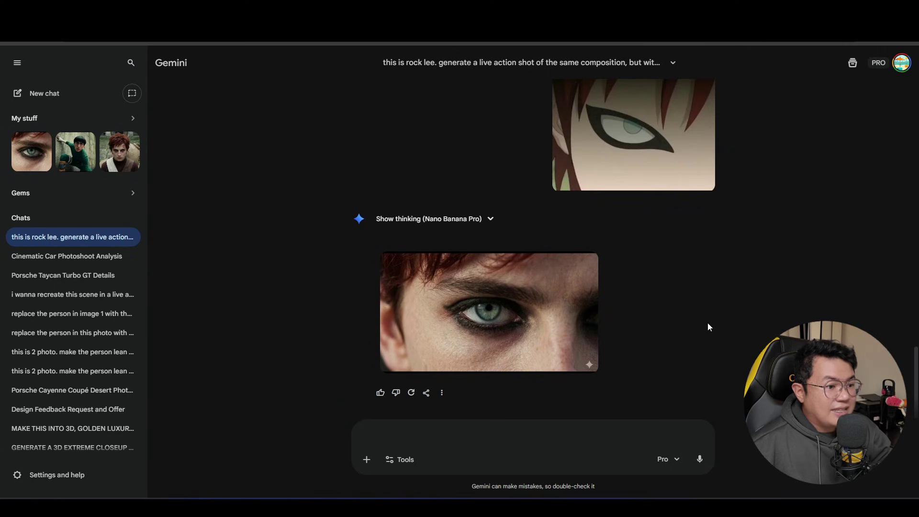
{"action": "key", "text": "alt+Tab"}
{"action": "left_click_drag", "start_coordinate": [207, 125], "coordinate": [541, 426]}
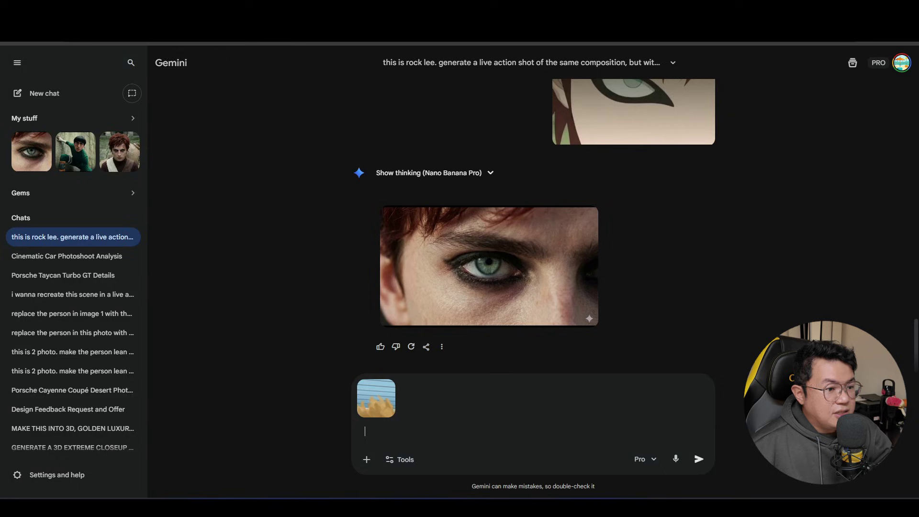
{"action": "left_click", "coordinate": [699, 459]}
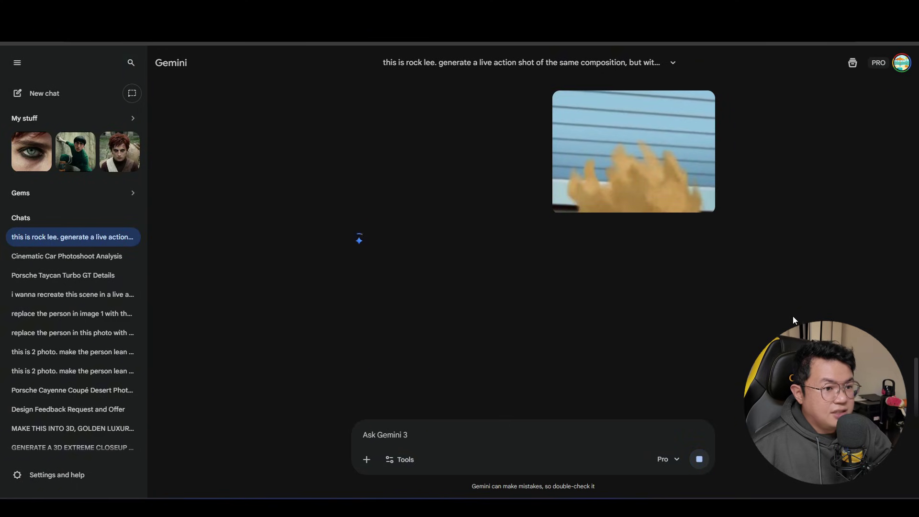
Switch to Kling AI and set up Kling O1 video generation from start and end frames.
{"action": "key", "text": "alt+Tab"}
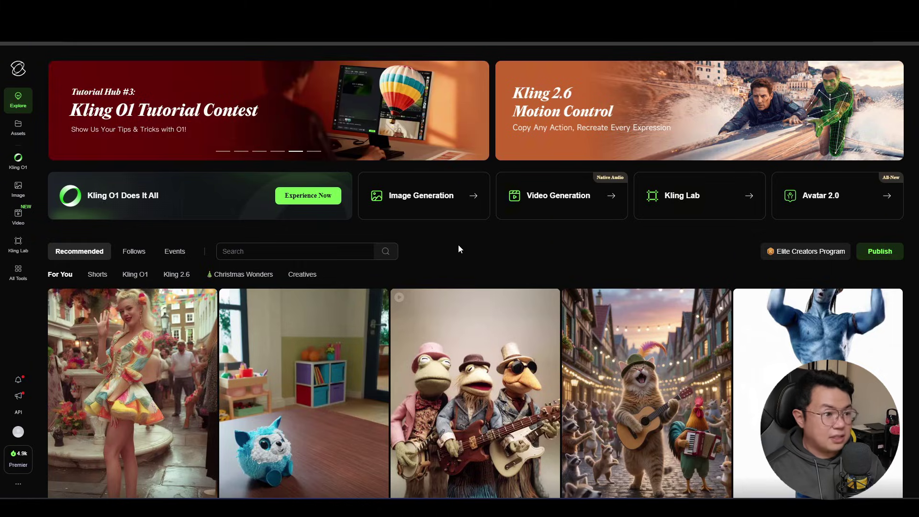
{"action": "left_click", "coordinate": [18, 159]}
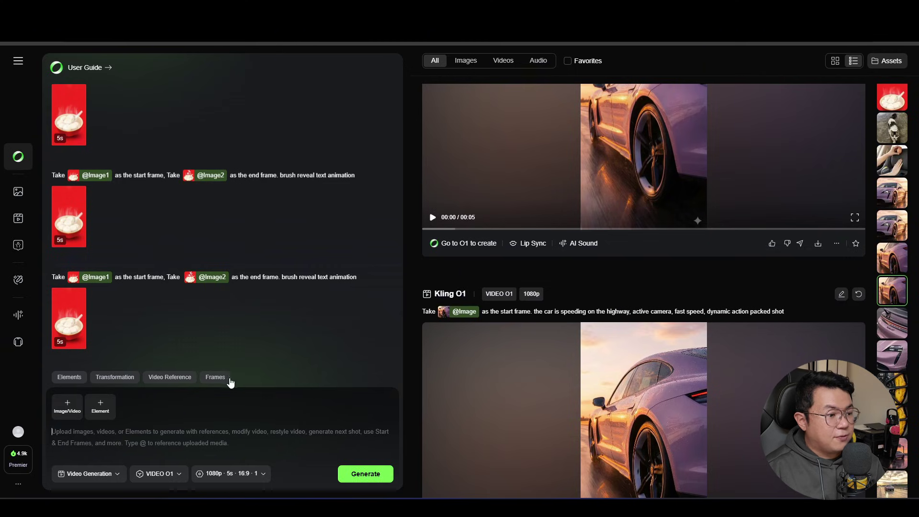
{"action": "left_click", "coordinate": [225, 378]}
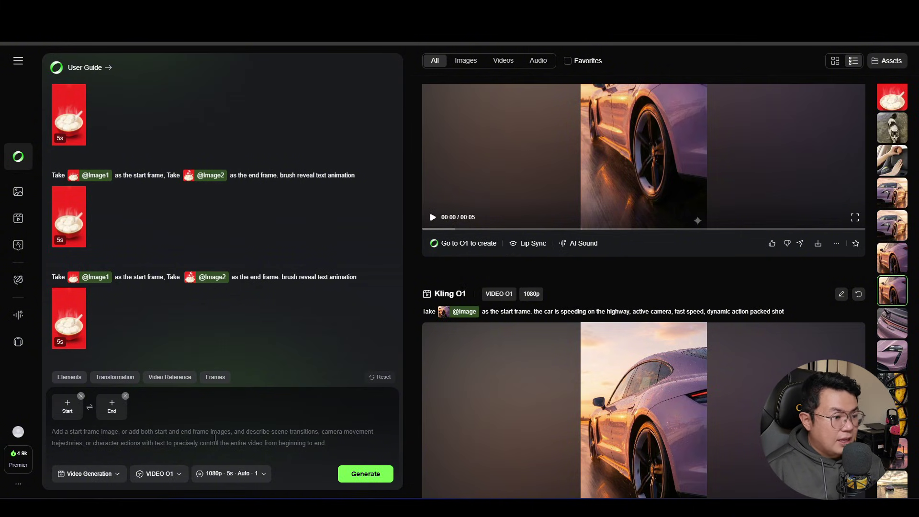
Generate a video with ROCKLEE VS GAARA (10) as start frame and the prompt "the camera slowly dolly into the character,cinematic".
{"action": "key", "text": "alt+Tab"}
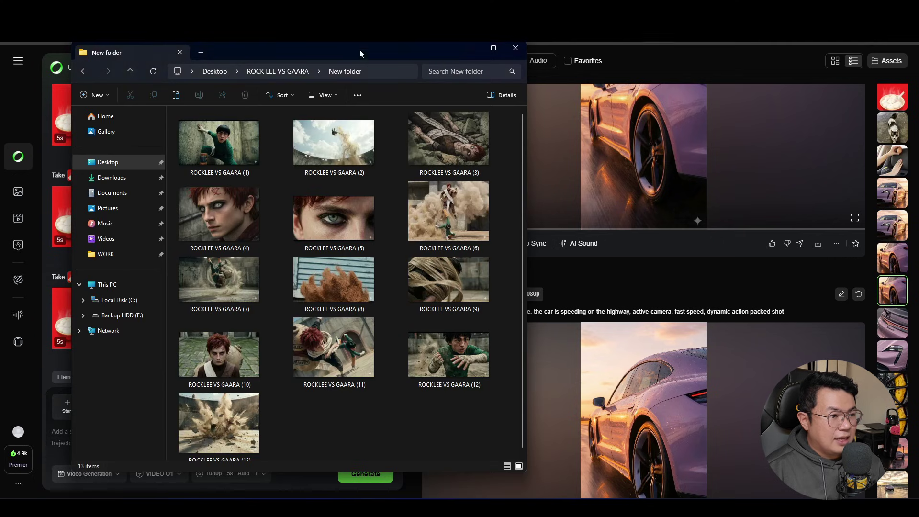
{"action": "left_click_drag", "start_coordinate": [360, 50], "coordinate": [677, 49]}
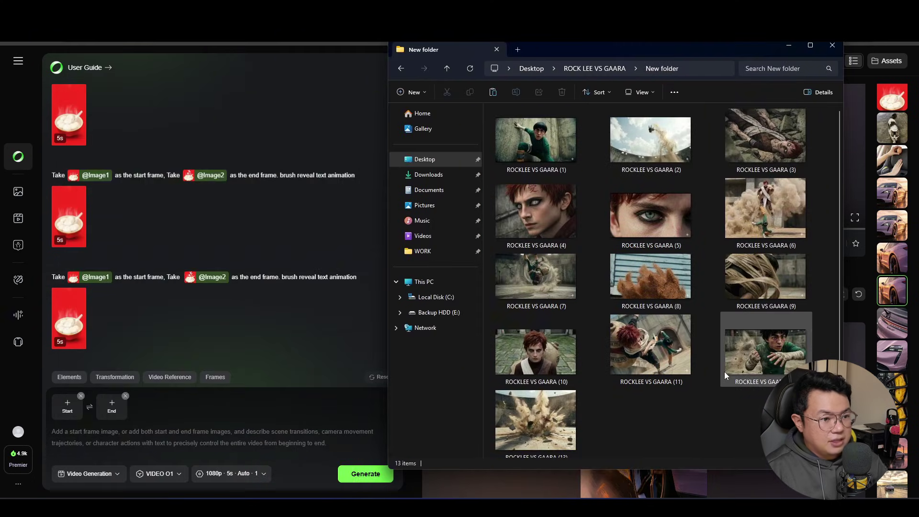
{"action": "left_click_drag", "start_coordinate": [535, 354], "coordinate": [70, 409]}
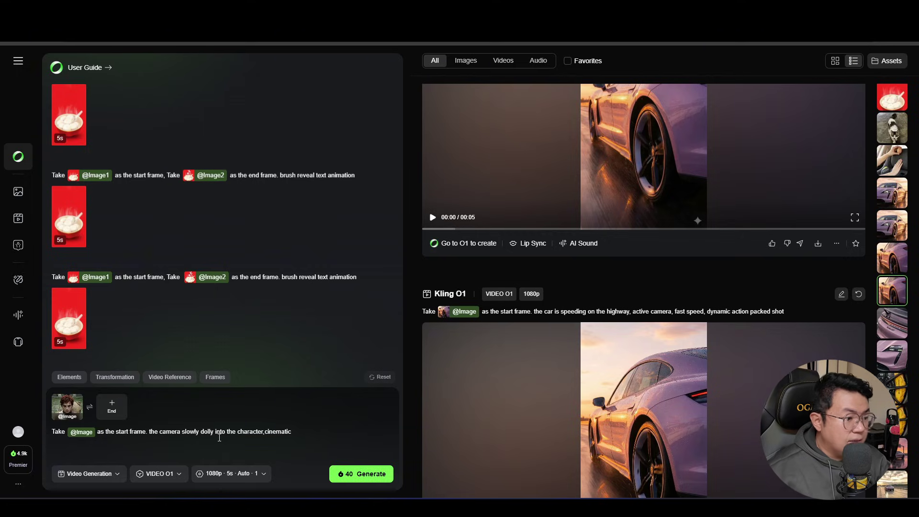
{"action": "left_click", "coordinate": [372, 470]}
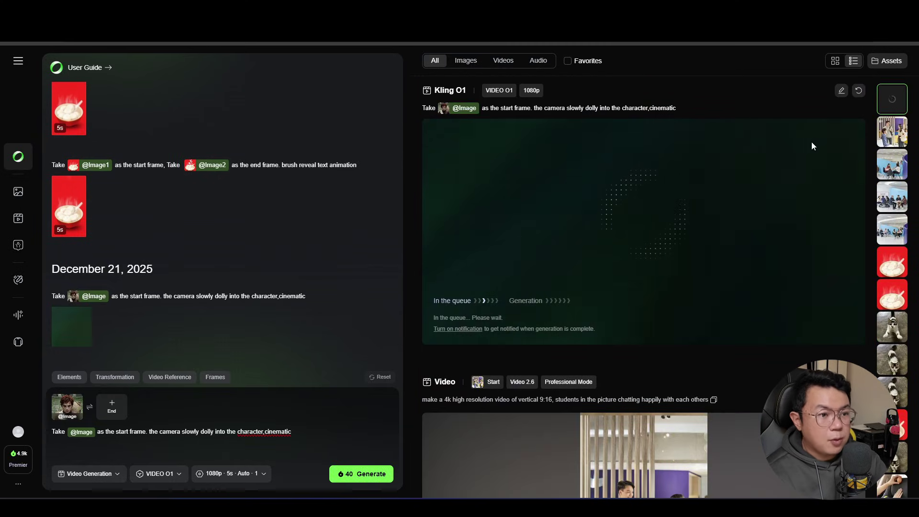
Generate a video with the green eye close-up as start frame and the prompt "the camera dolly out slowly".
{"action": "key", "text": "alt+Tab"}
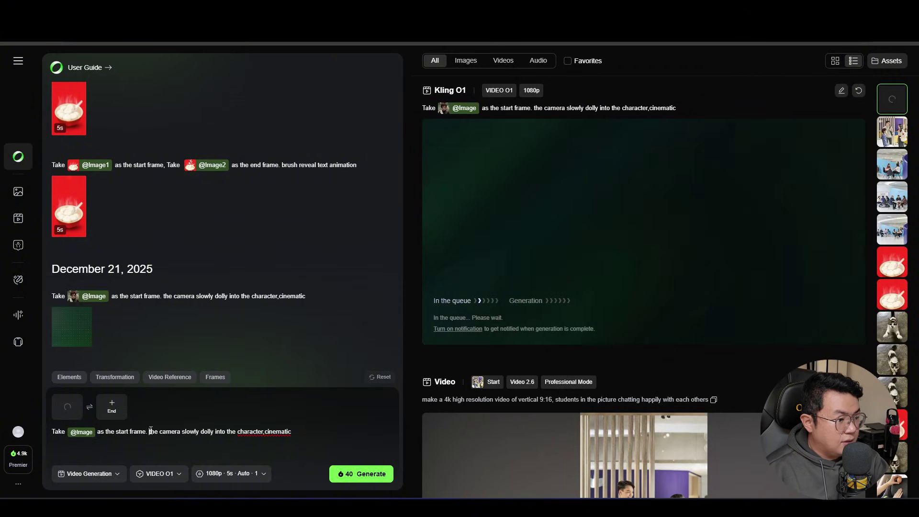
{"action": "left_click_drag", "start_coordinate": [150, 431], "coordinate": [361, 433]}
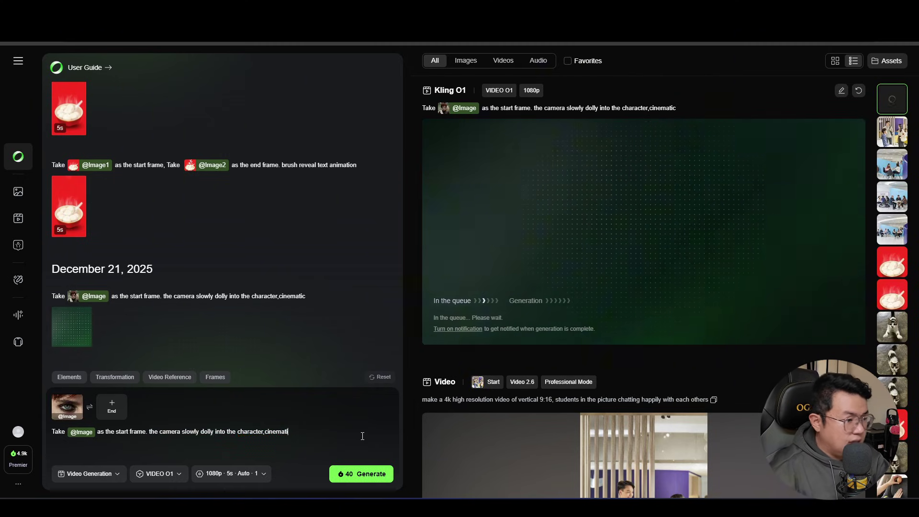
{"action": "key", "text": "BackSpace"}
{"action": "key", "text": "BackSpace"}
{"action": "key", "text": "BackSpace"}
{"action": "key", "text": "BackSpace"}
{"action": "key", "text": "BackSpace"}
{"action": "key", "text": "BackSpace"}
{"action": "key", "text": "BackSpace"}
{"action": "key", "text": "BackSpace"}
{"action": "key", "text": "BackSpace"}
{"action": "key", "text": "BackSpace"}
{"action": "key", "text": "BackSpace"}
{"action": "key", "text": "BackSpace"}
{"action": "key", "text": "BackSpace"}
{"action": "key", "text": "BackSpace"}
{"action": "key", "text": "BackSpace"}
{"action": "key", "text": "BackSpace"}
{"action": "key", "text": "BackSpace"}
{"action": "key", "text": "BackSpace"}
{"action": "key", "text": "BackSpace"}
{"action": "key", "text": "BackSpace"}
{"action": "type", "text": "ra "}
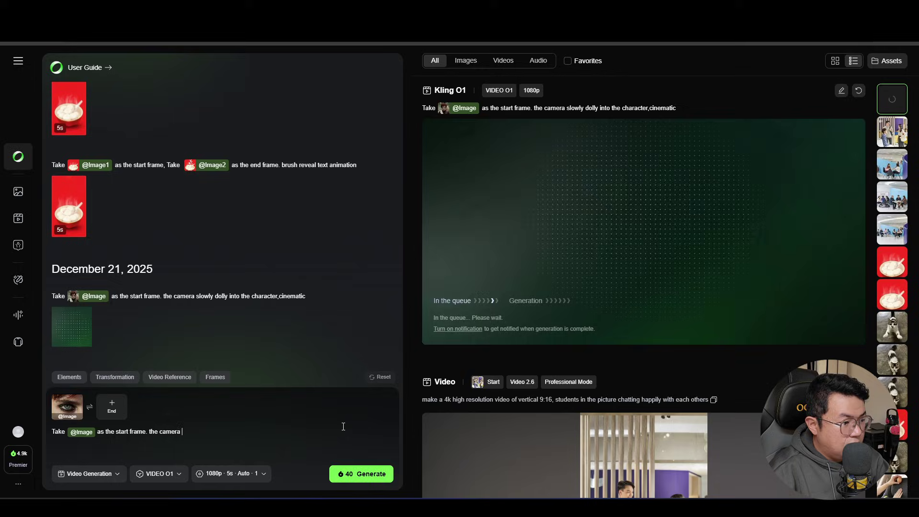
{"action": "type", "text": "dolly out slo"}
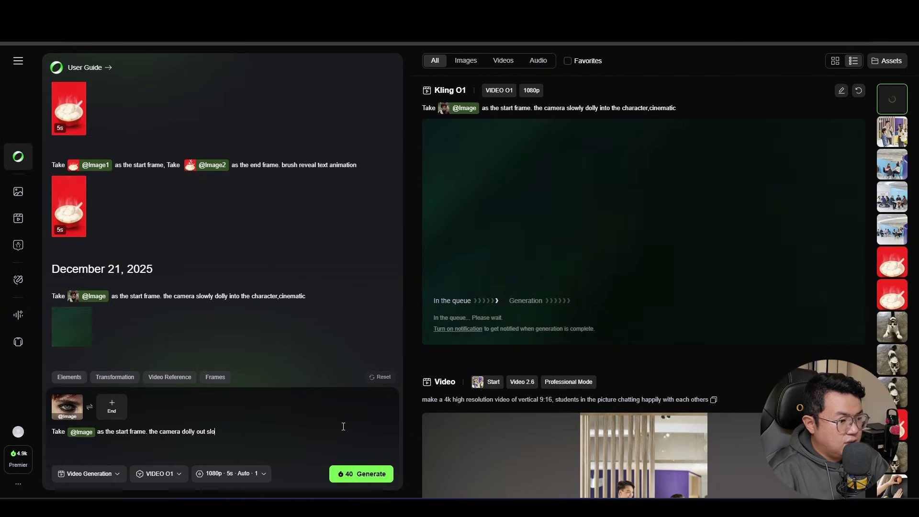
{"action": "type", "text": "wly"}
{"action": "left_click", "coordinate": [354, 476]}
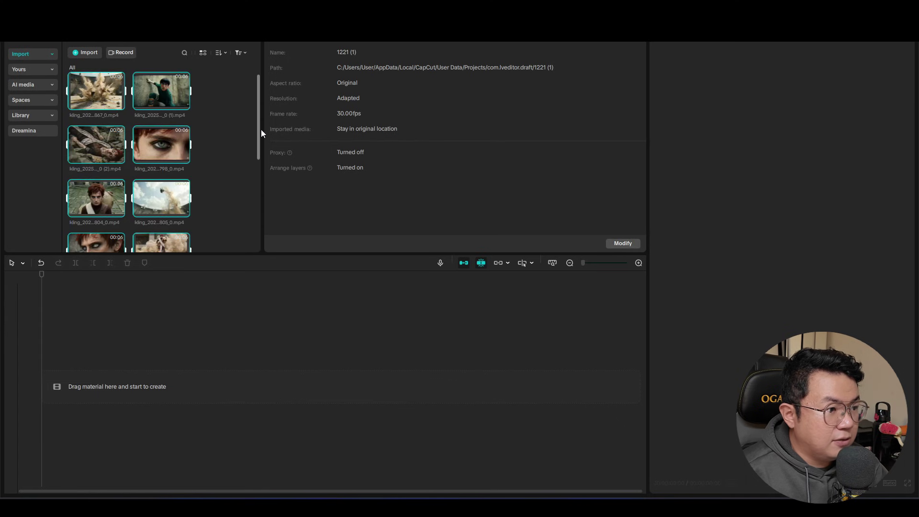
Switch to CapCut, widen the media list, place the front-facing Gaara clip (5804) on the empty timeline and preview it.
{"action": "left_click_drag", "start_coordinate": [261, 130], "coordinate": [371, 131]}
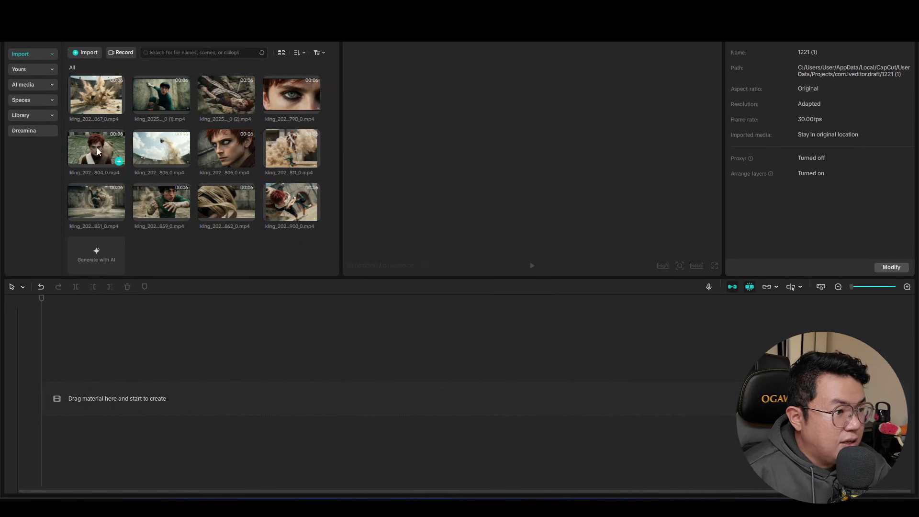
{"action": "left_click_drag", "start_coordinate": [97, 151], "coordinate": [98, 385]}
{"action": "key", "text": "space"}
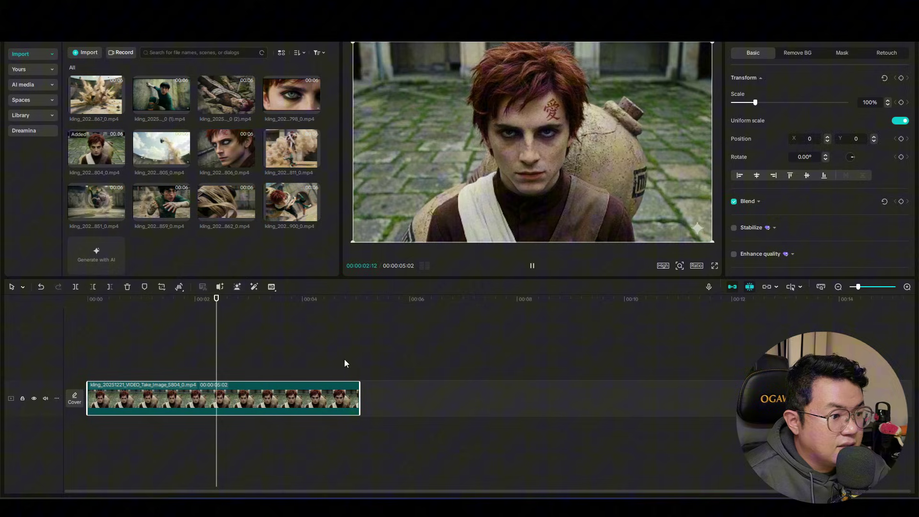
{"action": "key", "text": "space"}
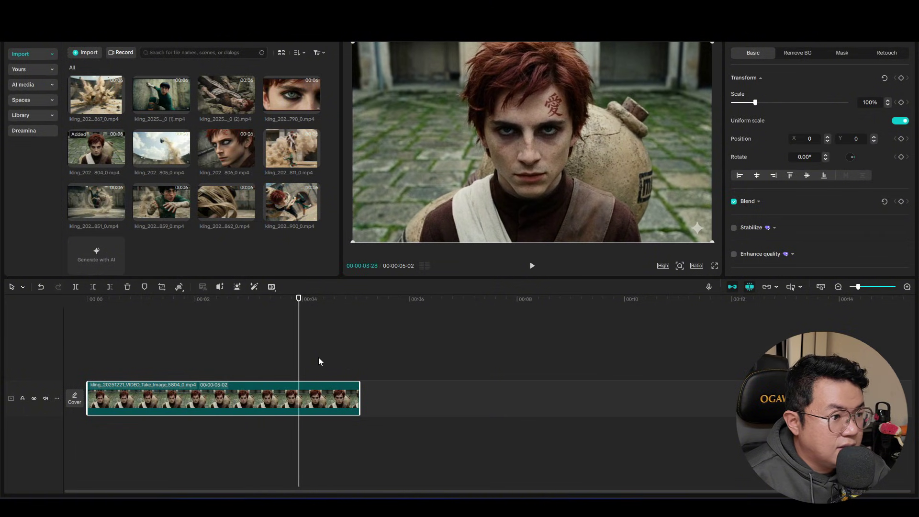
Append the eye close-up clip (5798) after the Gaara clip and shorten the Gaara clip's end to about 2 seconds.
{"action": "left_click", "coordinate": [308, 359]}
{"action": "left_click_drag", "start_coordinate": [359, 398], "coordinate": [308, 398]}
{"action": "left_click_drag", "start_coordinate": [287, 100], "coordinate": [319, 405]}
{"action": "key", "text": "space"}
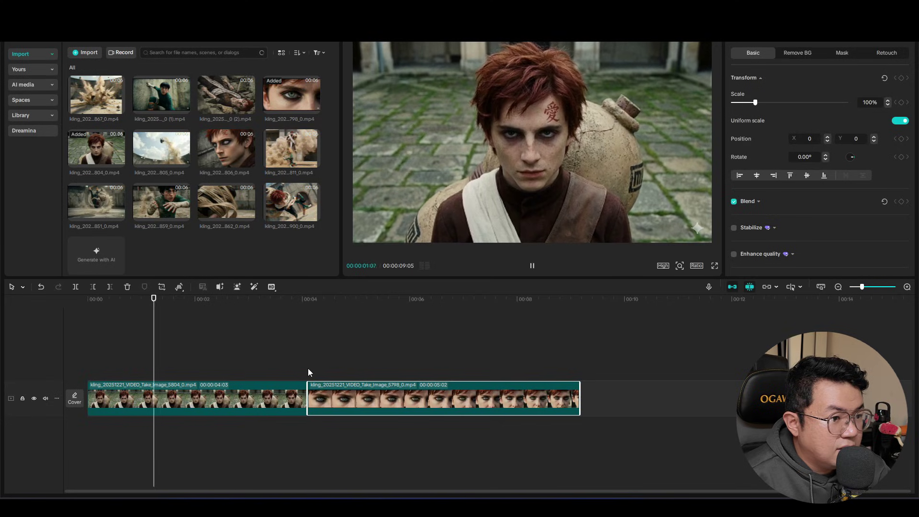
{"action": "key", "text": "w"}
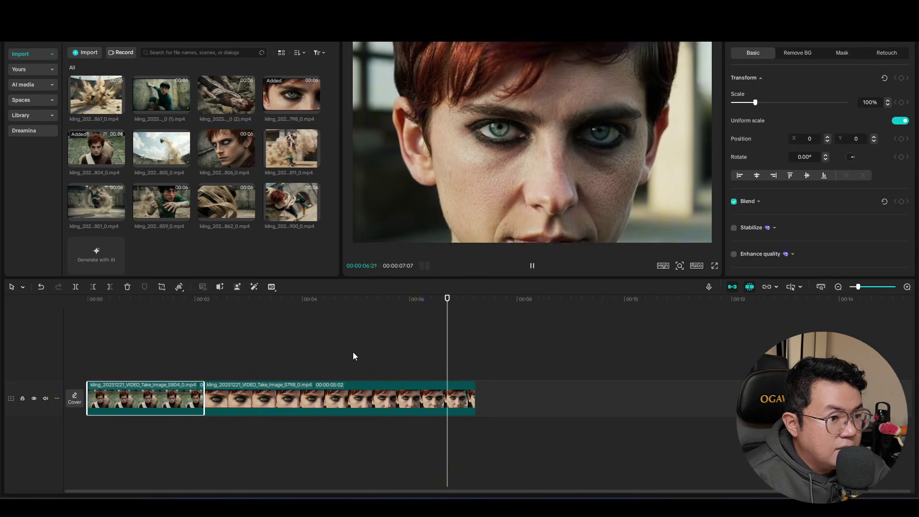
Trim the end of the eye close-up clip at 00:00:03:22.
{"action": "left_click_drag", "start_coordinate": [355, 352], "coordinate": [289, 377]}
{"action": "left_click", "coordinate": [305, 402]}
{"action": "key", "text": "w"}
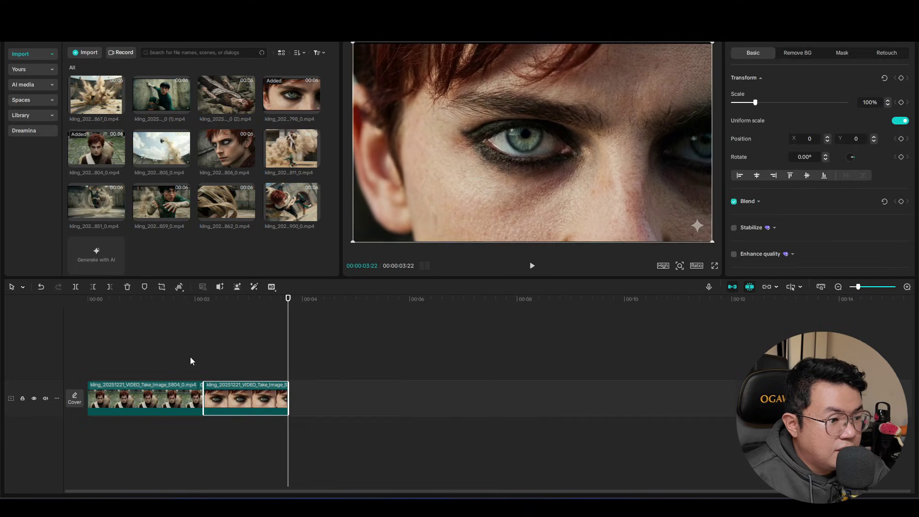
Move the eye close-up clip ahead of the Gaara clip and play the sequence from the start.
{"action": "left_click", "coordinate": [187, 359]}
{"action": "key", "text": "space"}
{"action": "key", "text": "space"}
{"action": "left_click_drag", "start_coordinate": [177, 396], "coordinate": [307, 388]}
{"action": "left_click_drag", "start_coordinate": [170, 356], "coordinate": [5, 349]}
{"action": "key", "text": "space"}
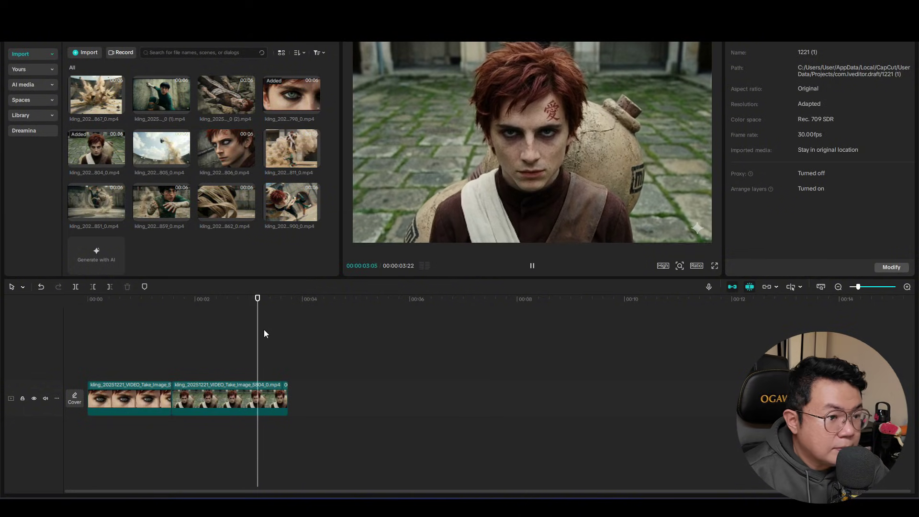
Restore the Gaara clip to its full length and trim its end at 00:00:04:20.
{"action": "key", "text": "space"}
{"action": "left_click", "coordinate": [274, 390]}
{"action": "left_click_drag", "start_coordinate": [386, 388], "coordinate": [456, 363]}
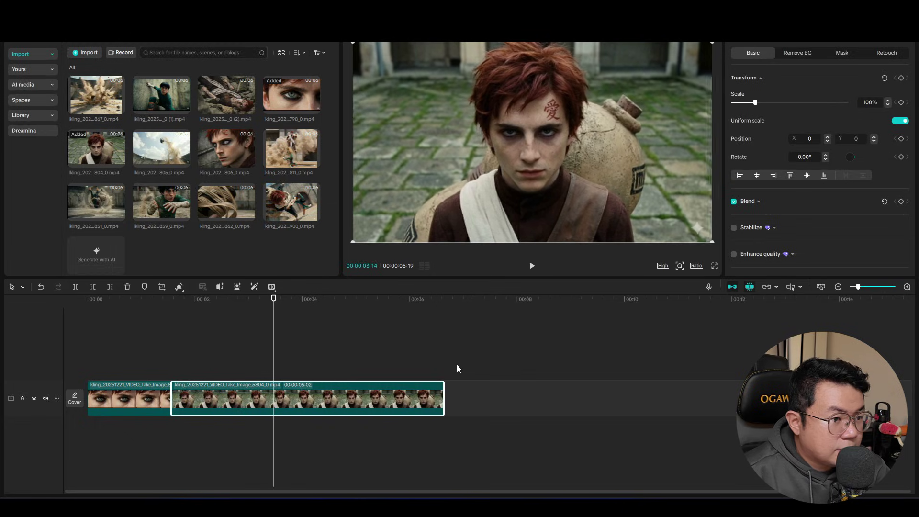
{"action": "left_click", "coordinate": [338, 364]}
{"action": "left_click", "coordinate": [347, 397]}
{"action": "key", "text": "w"}
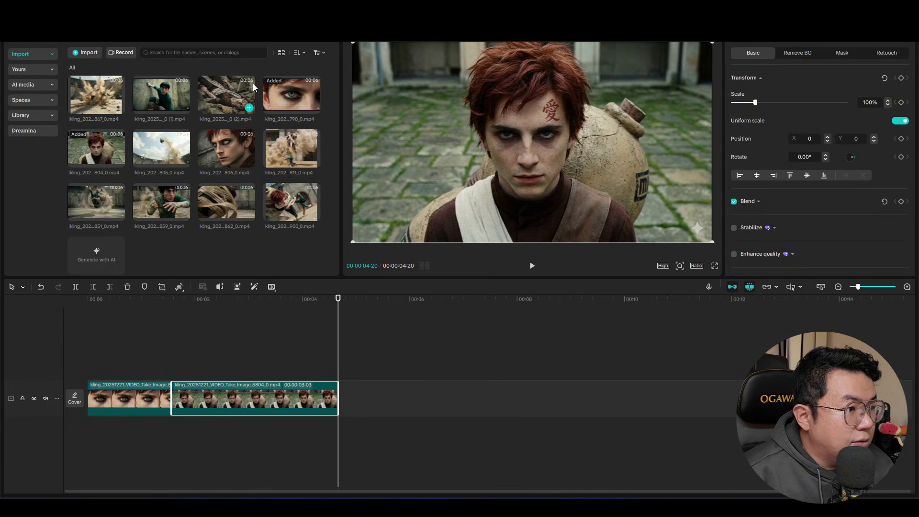
Append the Rock Lee wall clip, trimmed to 00:00:03:27, followed by the angled Gaara close-up clip (5806).
{"action": "left_click_drag", "start_coordinate": [159, 97], "coordinate": [354, 396]}
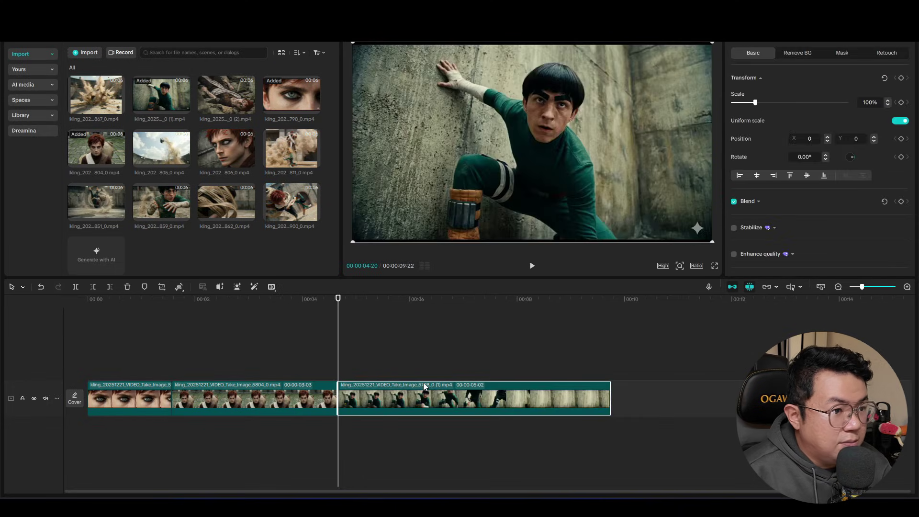
{"action": "key", "text": "Home"}
{"action": "key", "text": "space"}
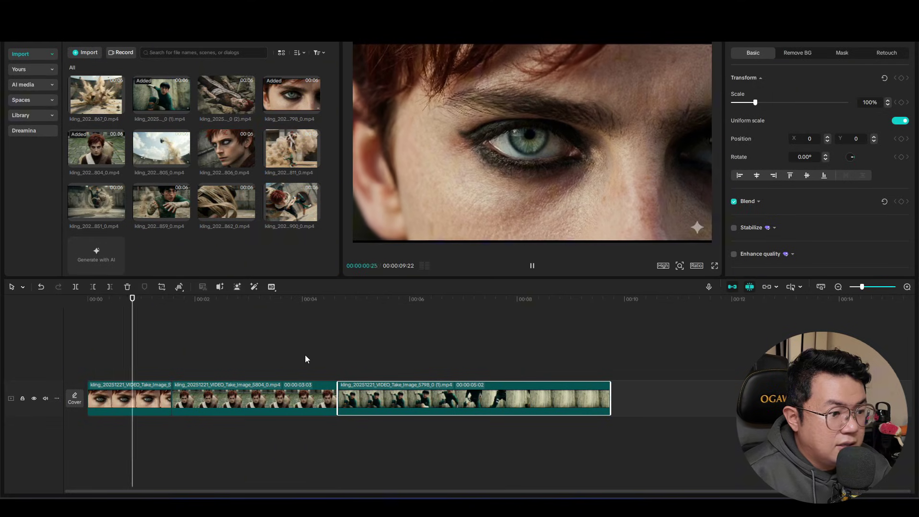
{"action": "left_click", "coordinate": [304, 355]}
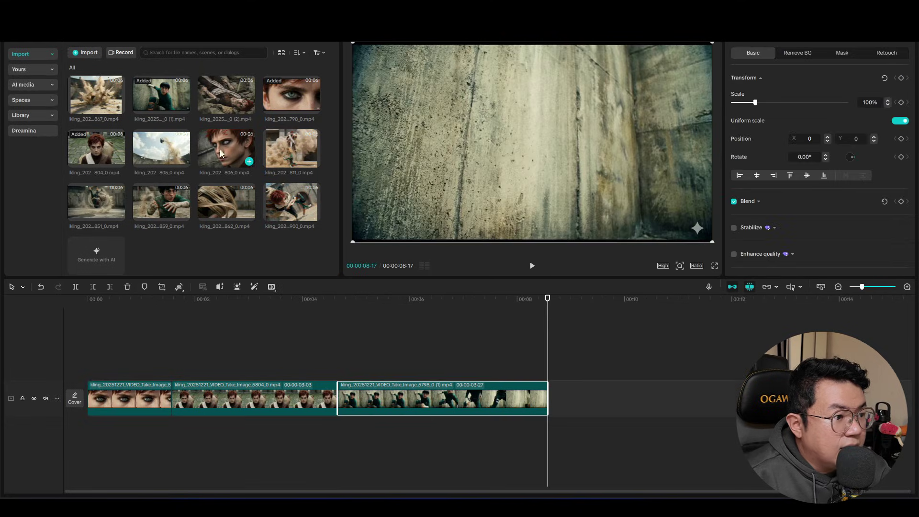
{"action": "left_click_drag", "start_coordinate": [222, 153], "coordinate": [565, 363]}
{"action": "key", "text": "Home"}
{"action": "key", "text": "space"}
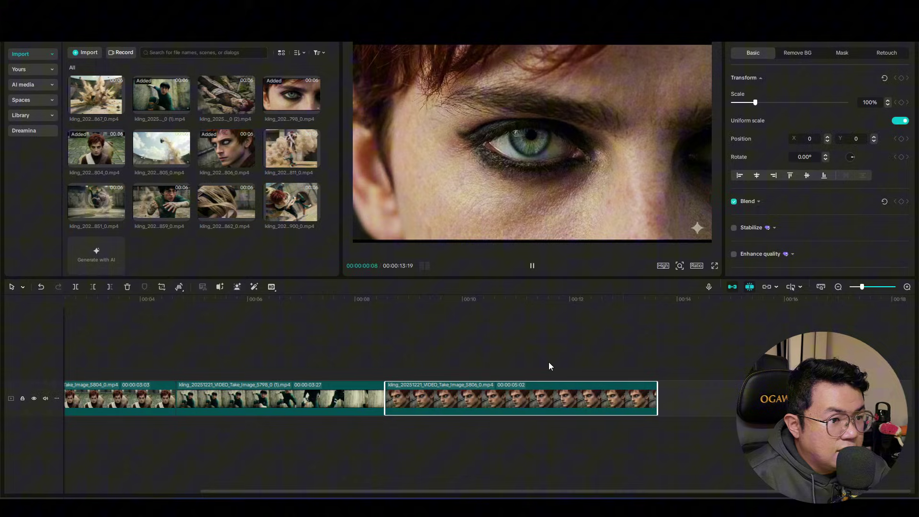
Scale the angled Gaara close-up to 121% and set its vertical position to -225 to fill the frame, checking it in playback.
{"action": "left_click", "coordinate": [417, 367]}
{"action": "left_click", "coordinate": [387, 363]}
{"action": "key", "text": "space"}
{"action": "left_click", "coordinate": [429, 396]}
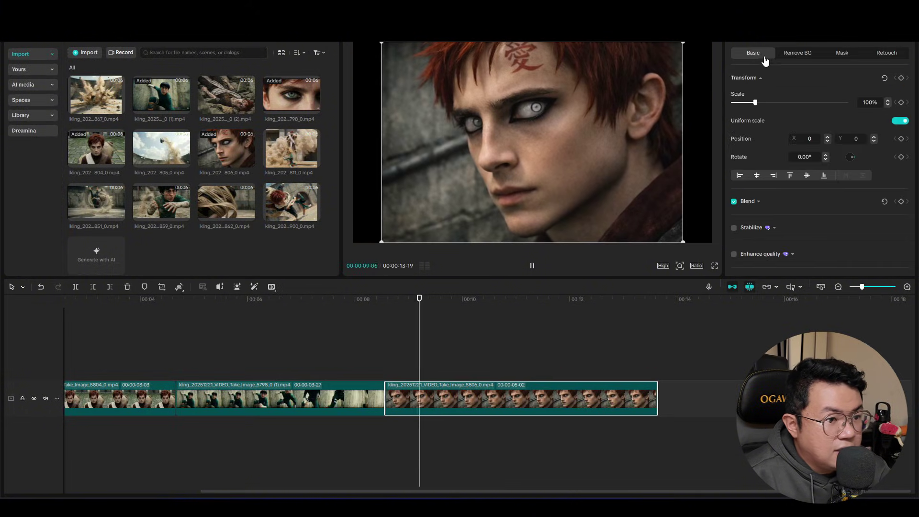
{"action": "key", "text": "space"}
{"action": "left_click_drag", "start_coordinate": [755, 102], "coordinate": [759, 102]}
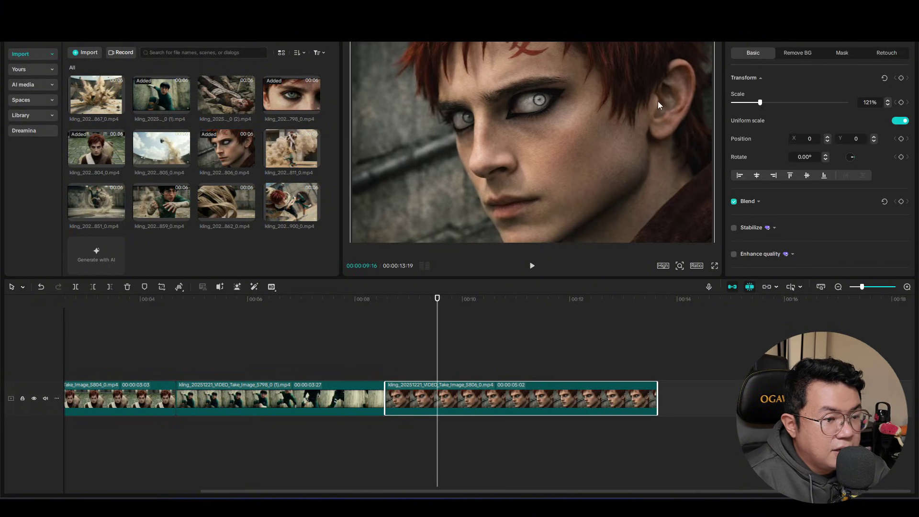
{"action": "left_click_drag", "start_coordinate": [650, 114], "coordinate": [648, 117]}
{"action": "key", "text": "space"}
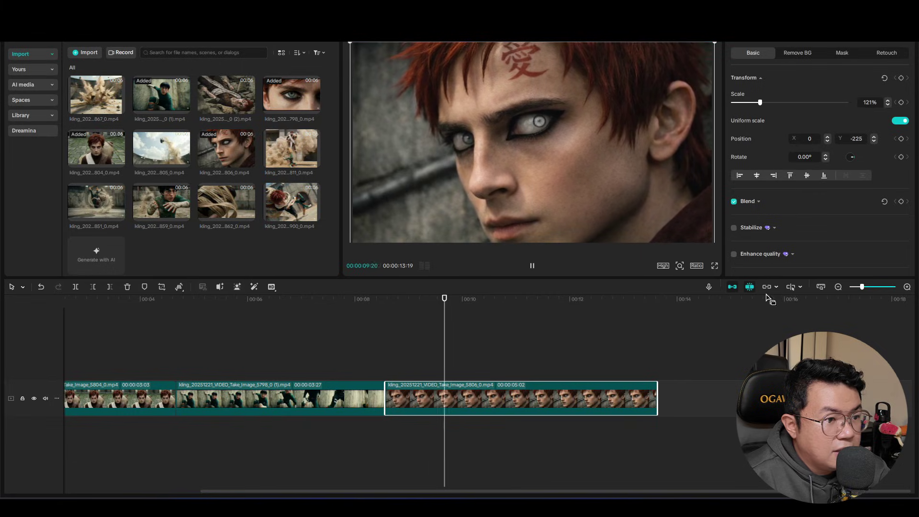
{"action": "key", "text": "space"}
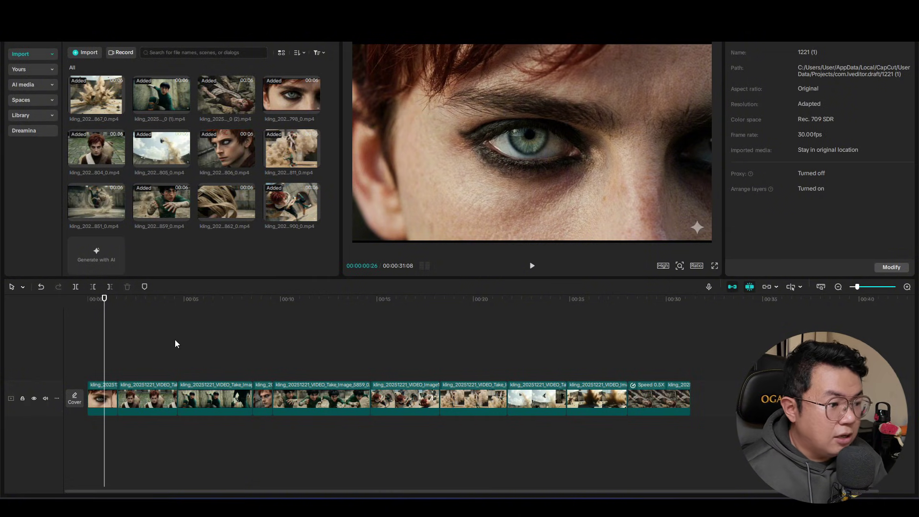
Select the second through ninth clips together and set their playback speed to 2.0x.
{"action": "left_click_drag", "start_coordinate": [138, 346], "coordinate": [592, 450]}
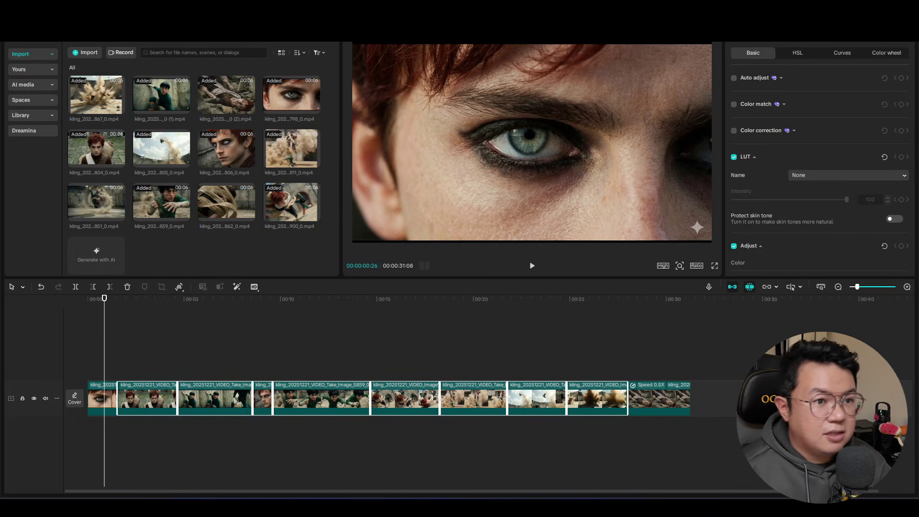
{"action": "left_click", "coordinate": [773, 44]}
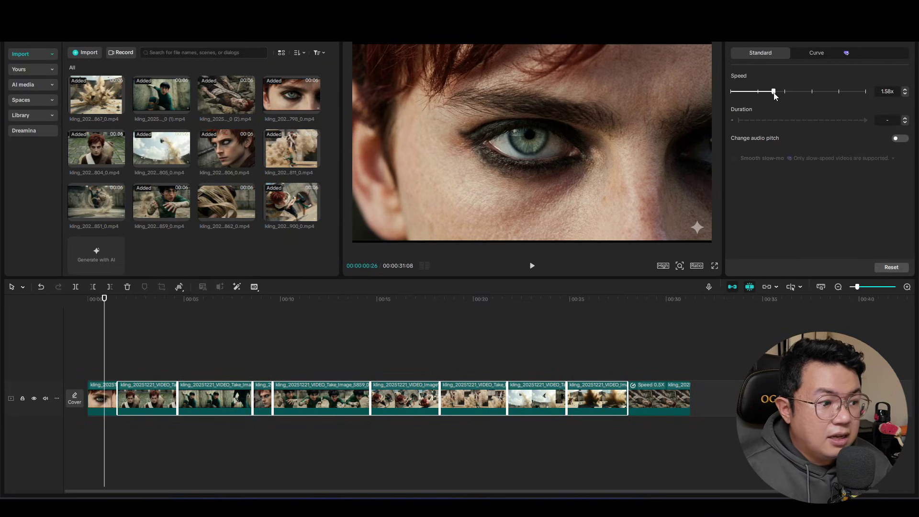
{"action": "key", "text": "ctrl+z"}
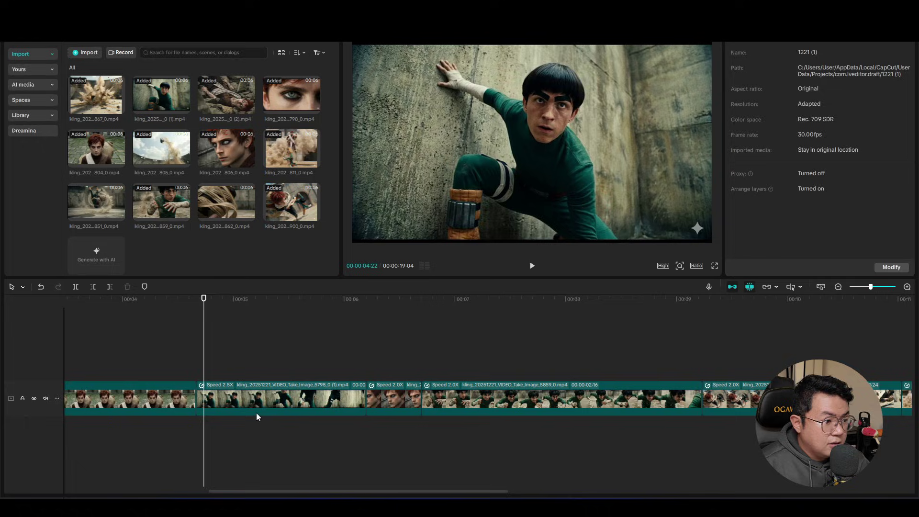
Apply a Custom speed curve to the Rock Lee wall clip.
{"action": "left_click", "coordinate": [260, 402]}
{"action": "left_click", "coordinate": [781, 43]}
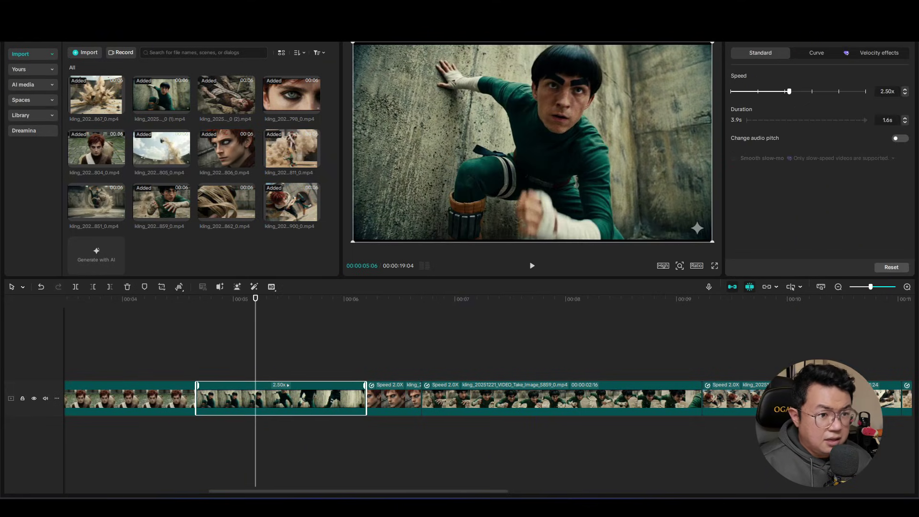
{"action": "left_click", "coordinate": [823, 55]}
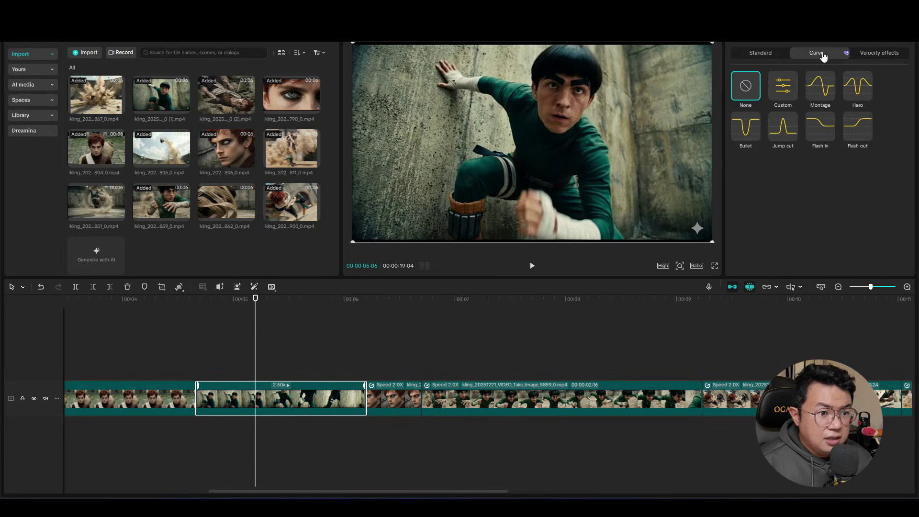
{"action": "left_click", "coordinate": [784, 101]}
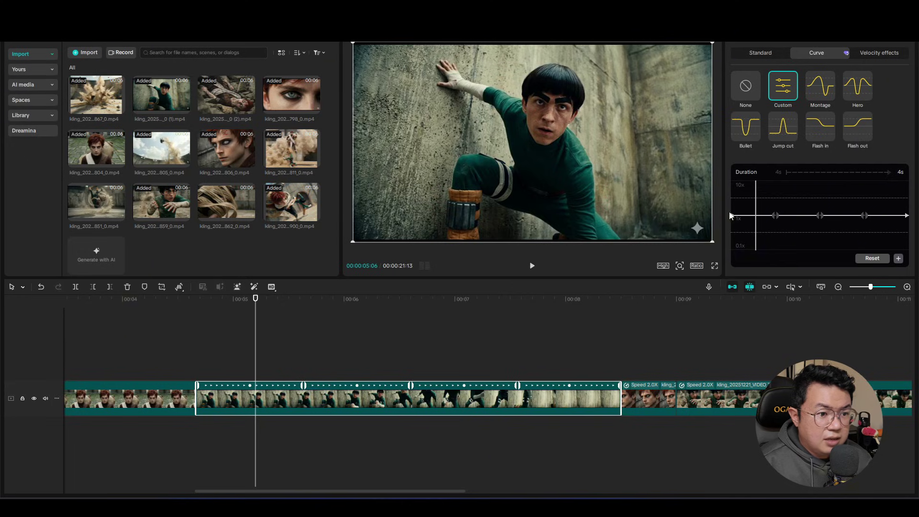
Raise the starting and second points of the Rock Lee clip's speed curve to speed up its opening, and preview it.
{"action": "scroll", "coordinate": [731, 218], "scroll_direction": "down", "scroll_amount": 1}
{"action": "left_click_drag", "start_coordinate": [732, 208], "coordinate": [732, 192]}
{"action": "left_click", "coordinate": [776, 206]}
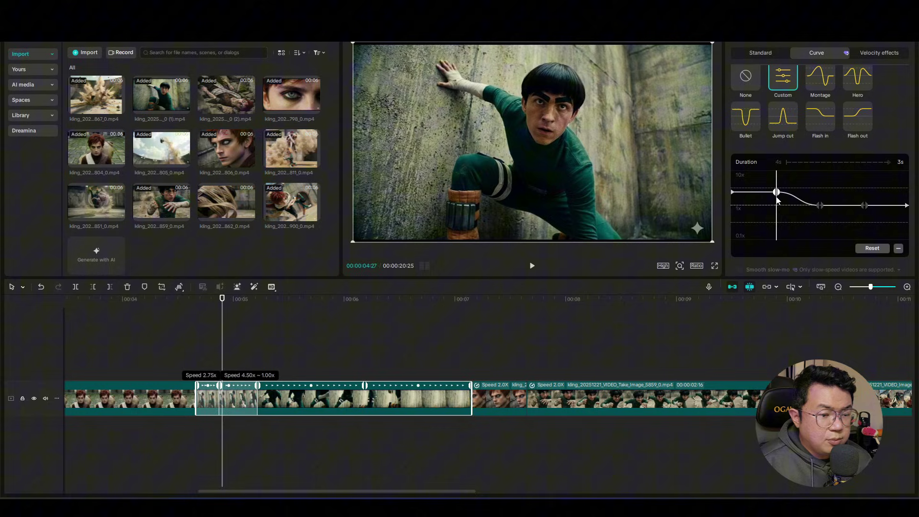
{"action": "left_click_drag", "start_coordinate": [776, 197], "coordinate": [776, 194]}
{"action": "left_click_drag", "start_coordinate": [770, 203], "coordinate": [733, 204]}
{"action": "key", "text": "space"}
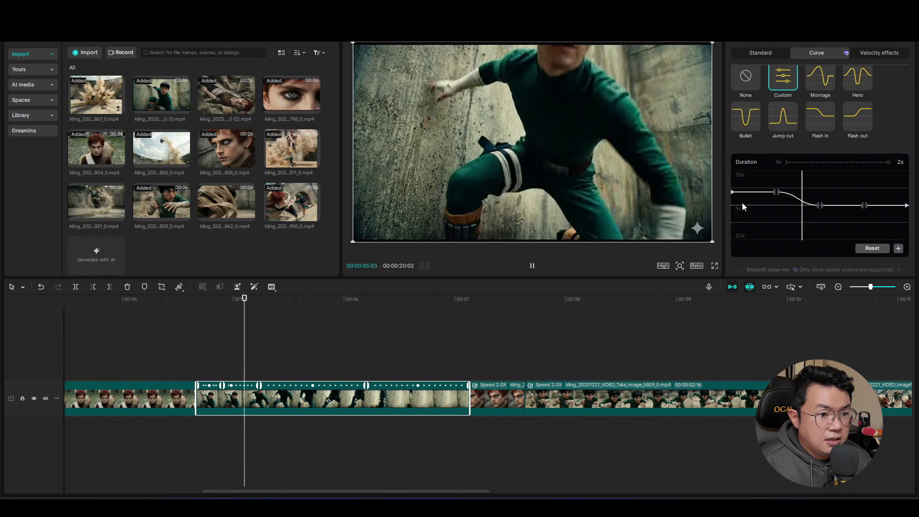
{"action": "key", "text": "space"}
Raise the curve's third point, remove the fourth, set the end to 10x, and preview the Rock Lee clip.
{"action": "left_click_drag", "start_coordinate": [818, 205], "coordinate": [906, 171]}
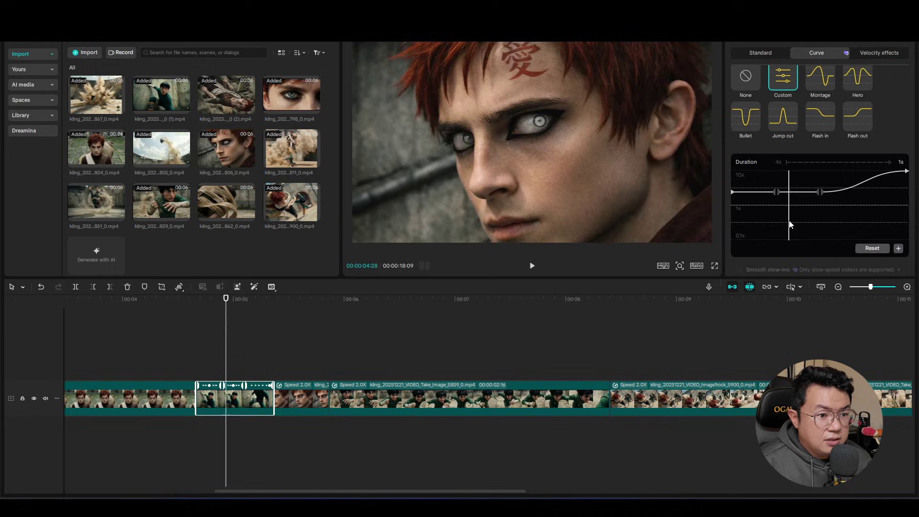
{"action": "left_click_drag", "start_coordinate": [833, 206], "coordinate": [693, 206]}
{"action": "key", "text": "space"}
{"action": "key", "text": "space"}
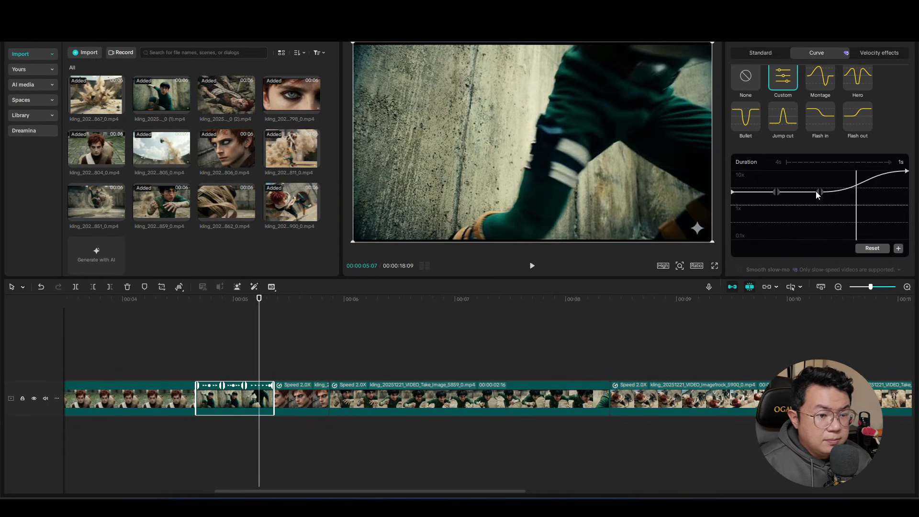
Lower the speed curve's starting and second points to 1x so the Rock Lee clip begins slowly, and preview it.
{"action": "left_click_drag", "start_coordinate": [732, 196], "coordinate": [777, 205]}
{"action": "left_click", "coordinate": [780, 201]}
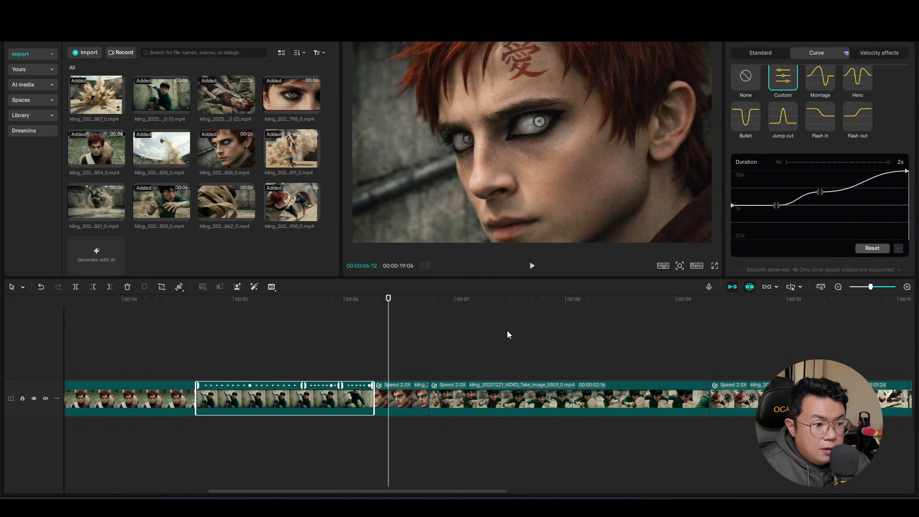
{"action": "key", "text": "space"}
Replay the Rock Lee clip from its start and check the cut into the angled Gaara close-up.
{"action": "key", "text": "space"}
{"action": "left_click", "coordinate": [375, 361]}
{"action": "left_click_drag", "start_coordinate": [376, 360], "coordinate": [197, 356]}
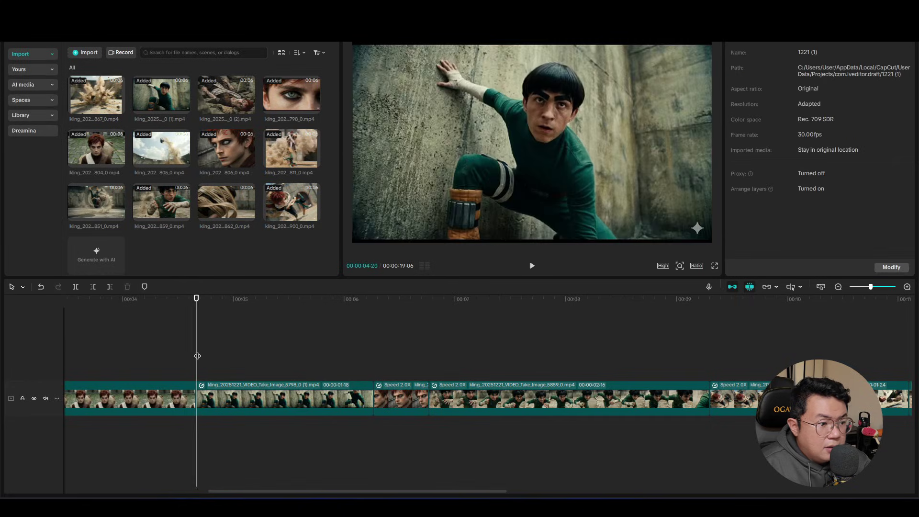
{"action": "key", "text": "space"}
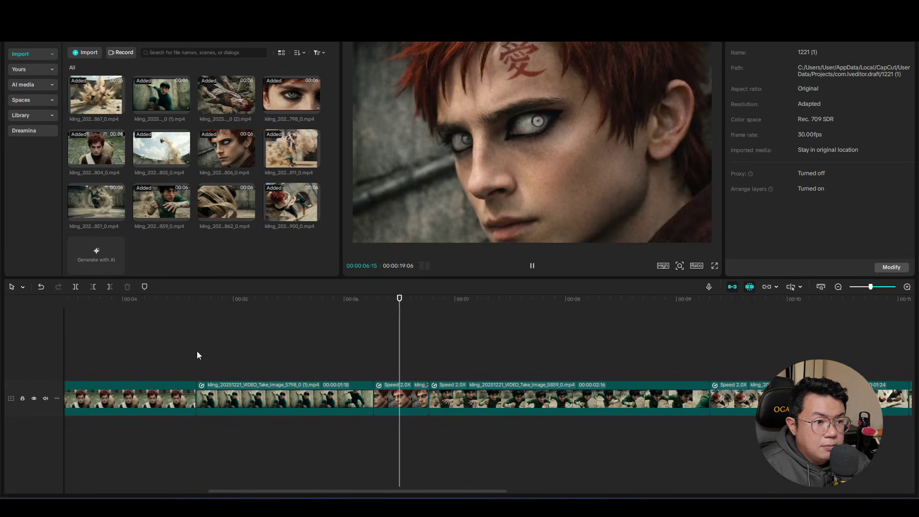
{"action": "key", "text": "space"}
{"action": "left_click", "coordinate": [373, 370]}
Apply the Flash out speed curve to the charging Rock Lee clip, adjust its points so the acceleration starts earlier, and preview it.
{"action": "key", "text": "space"}
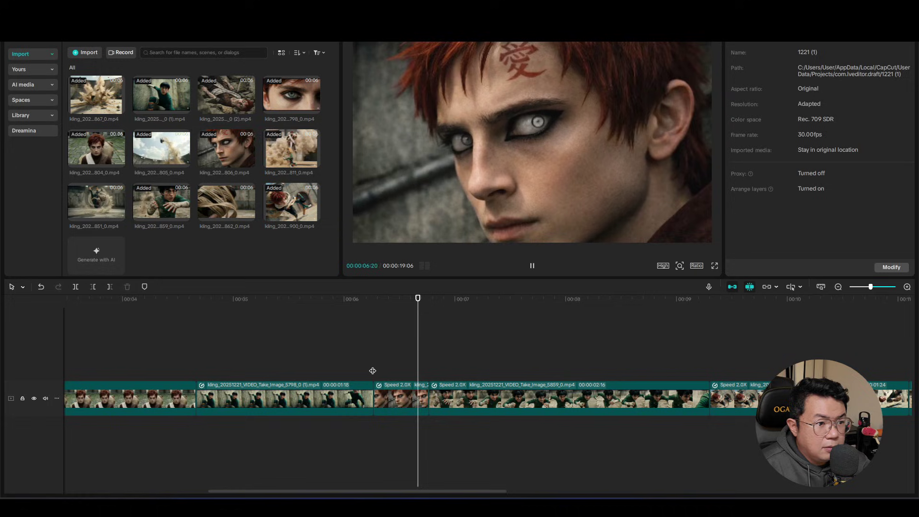
{"action": "key", "text": "space"}
{"action": "left_click", "coordinate": [437, 398]}
{"action": "left_click", "coordinate": [791, 43]}
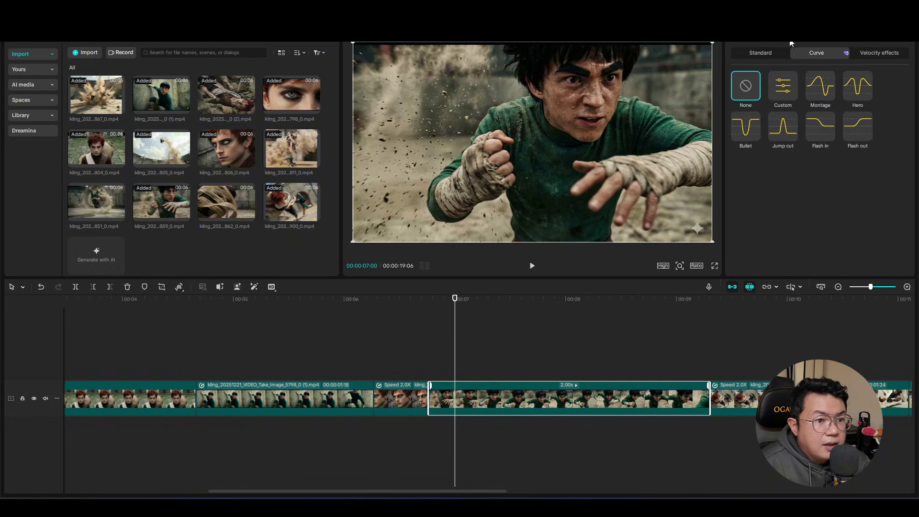
{"action": "left_click", "coordinate": [863, 123]}
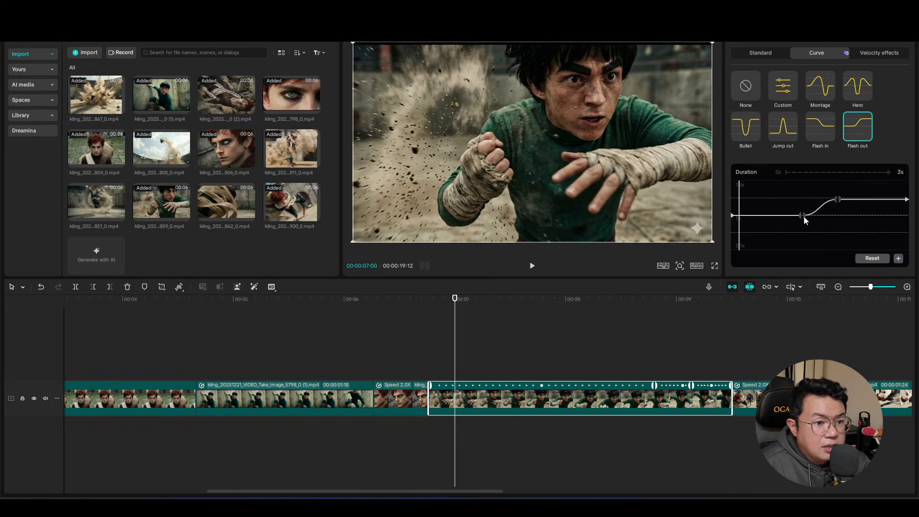
{"action": "left_click_drag", "start_coordinate": [838, 200], "coordinate": [861, 199]}
{"action": "left_click", "coordinate": [432, 359]}
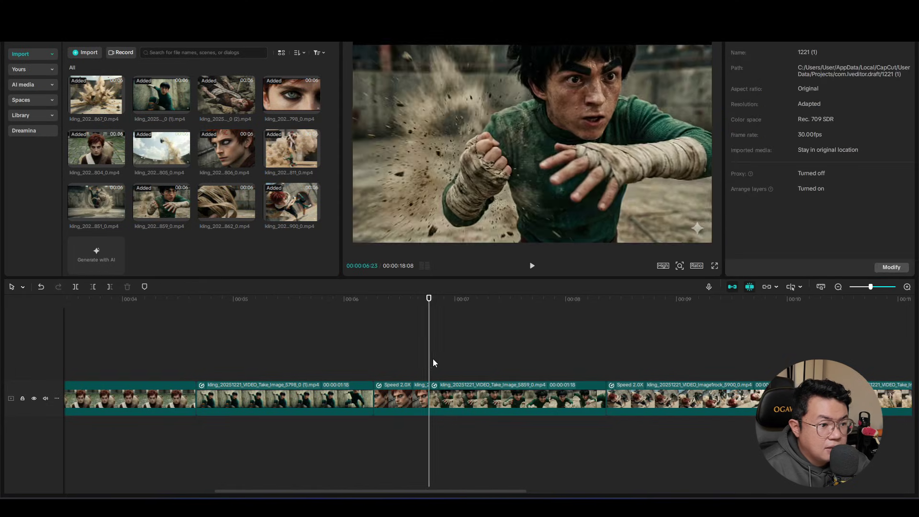
{"action": "key", "text": "space"}
Replay the charging Rock Lee clip and check the cut into the overhead shot of the kick.
{"action": "left_click", "coordinate": [524, 398]}
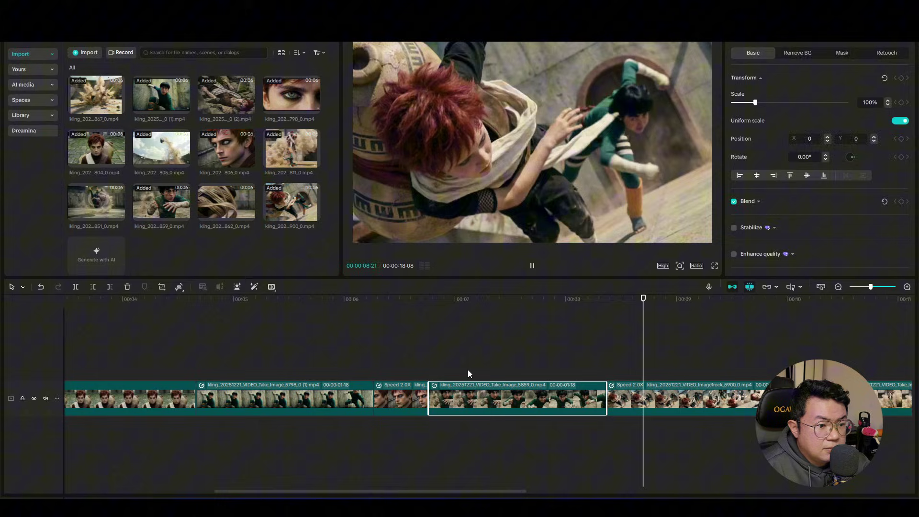
{"action": "left_click", "coordinate": [421, 361]}
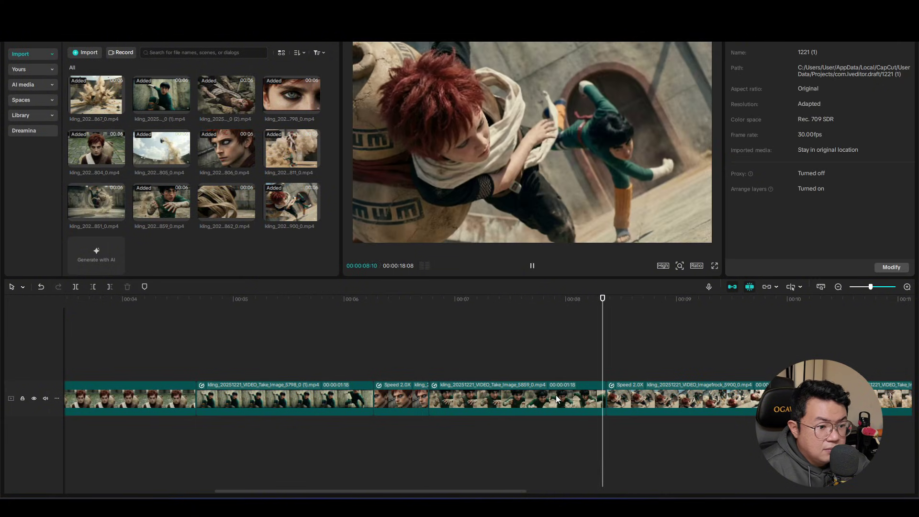
{"action": "left_click", "coordinate": [504, 363]}
{"action": "key", "text": "space"}
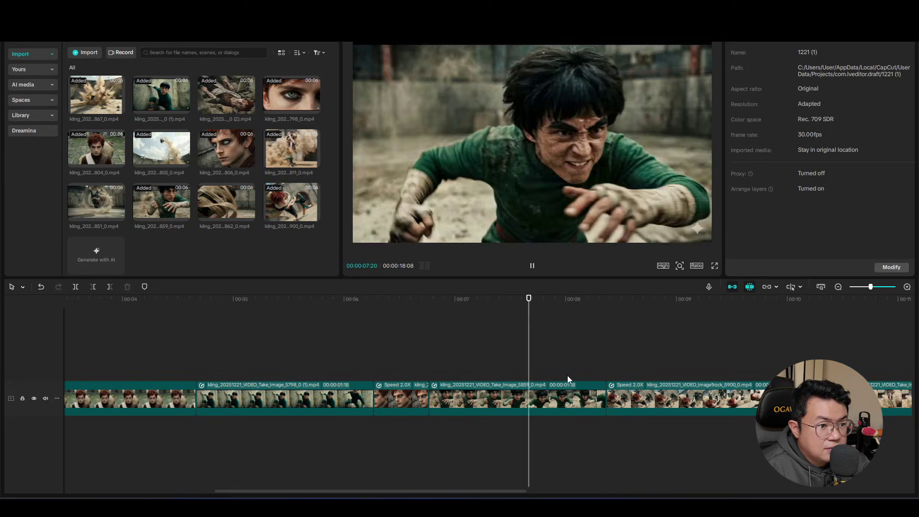
{"action": "key", "text": "space"}
Lower the last part of the charging Rock Lee clip's speed curve to soften its acceleration, and preview the cut into the kick.
{"action": "left_click", "coordinate": [569, 397]}
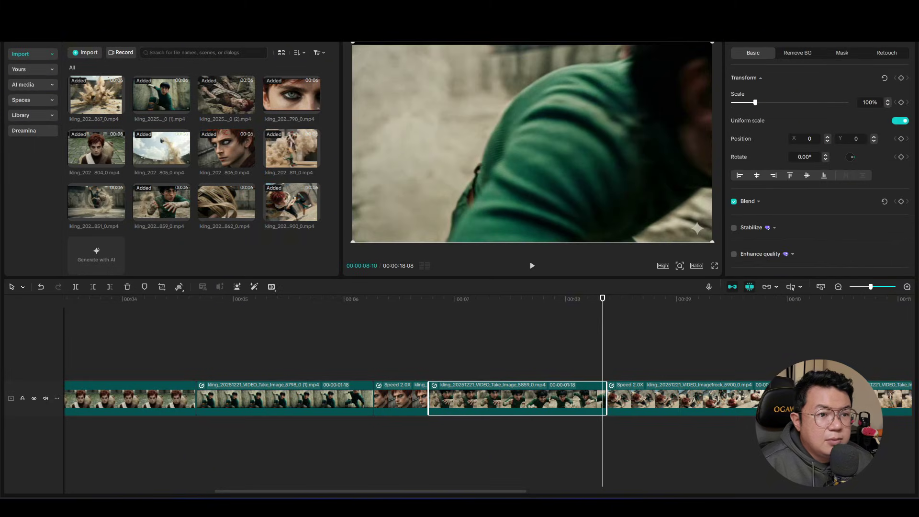
{"action": "left_click", "coordinate": [802, 36]}
{"action": "left_click_drag", "start_coordinate": [861, 198], "coordinate": [906, 206]}
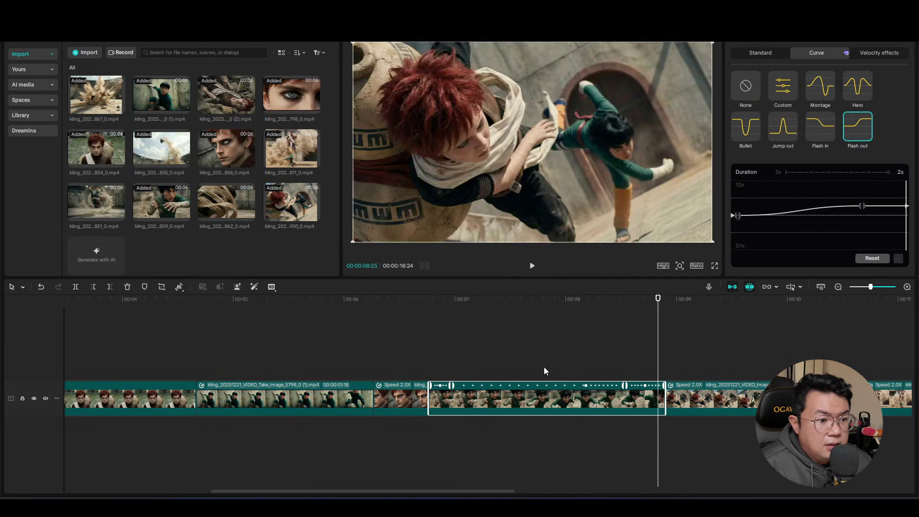
{"action": "left_click", "coordinate": [438, 349]}
{"action": "key", "text": "space"}
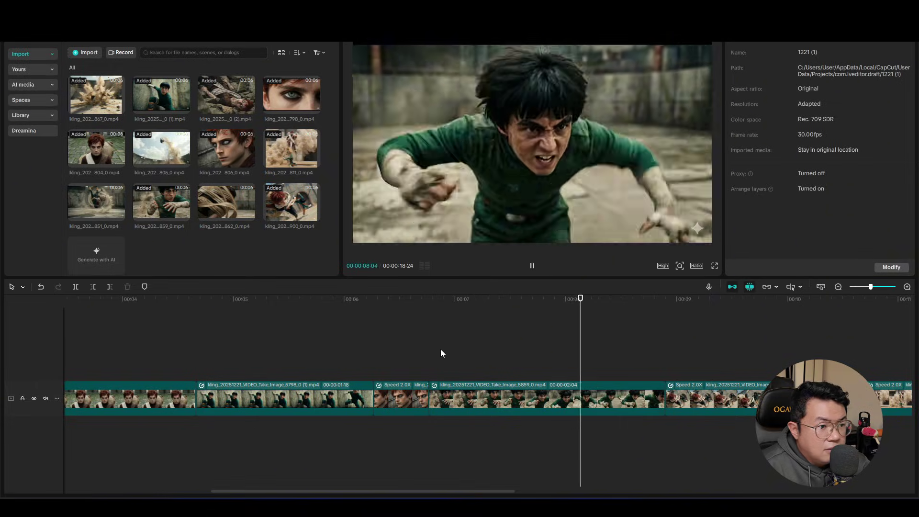
{"action": "key", "text": "space"}
{"action": "key", "text": "space"}
{"action": "key", "text": "space"}
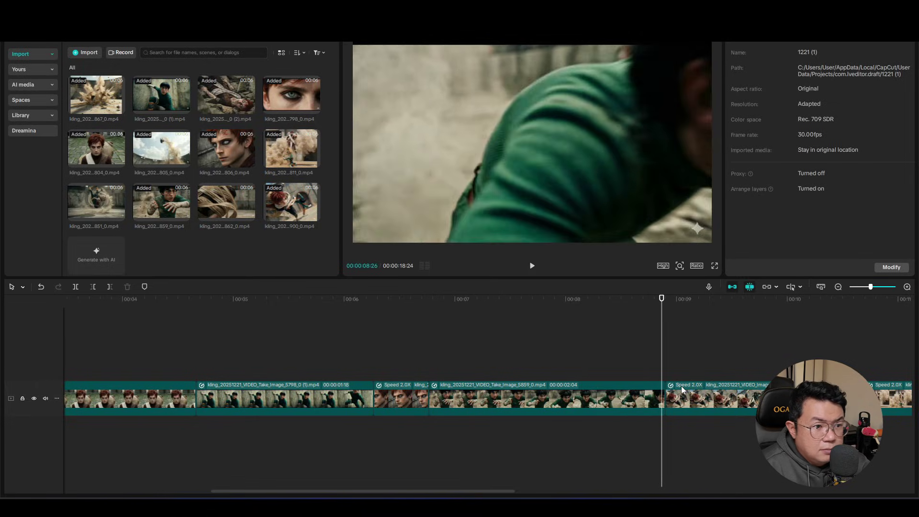
{"action": "key", "text": "space"}
{"action": "key", "text": "space"}
Apply the Flash in speed curve to the overhead kick clip, move both middle points close to its start, and preview it.
{"action": "left_click", "coordinate": [686, 402]}
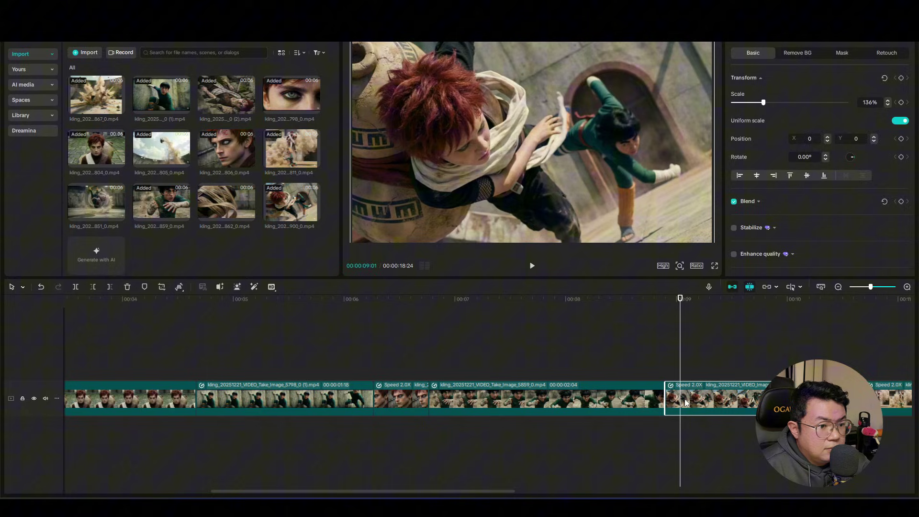
{"action": "left_click_drag", "start_coordinate": [680, 366], "coordinate": [704, 370]}
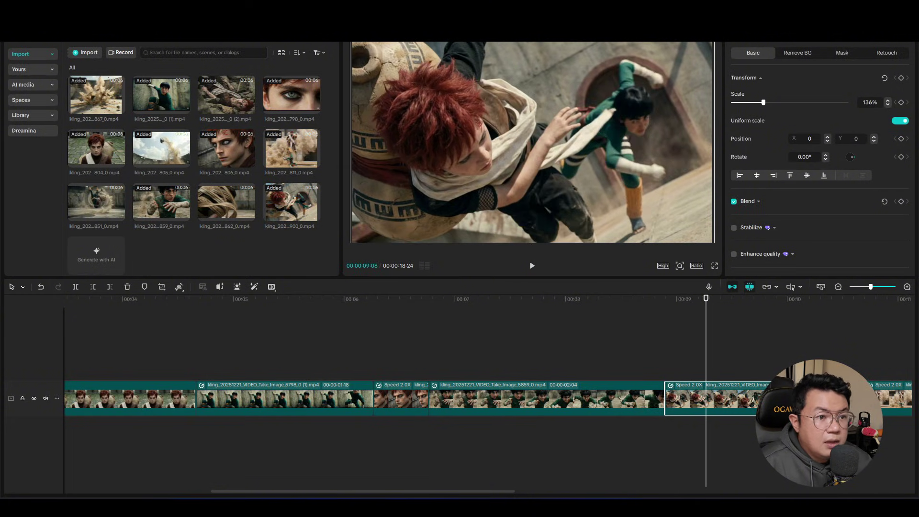
{"action": "left_click", "coordinate": [786, 36]}
{"action": "left_click", "coordinate": [820, 136]}
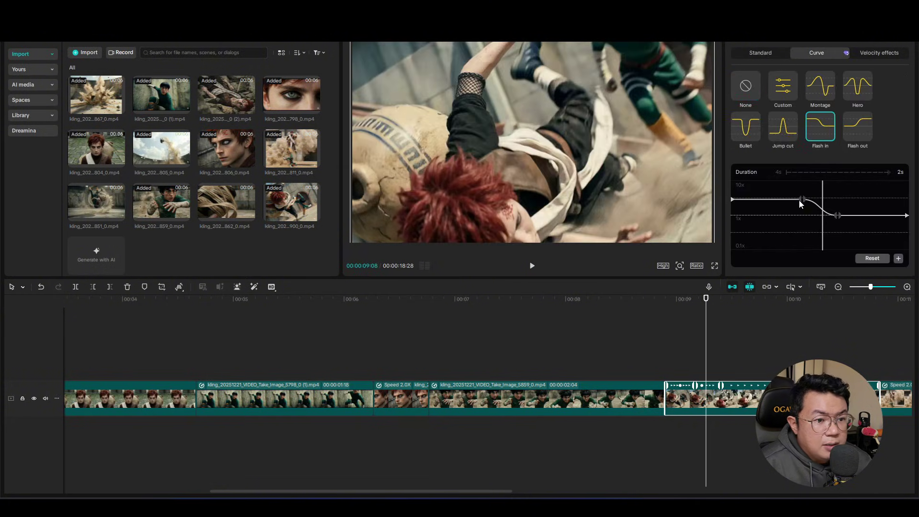
{"action": "left_click_drag", "start_coordinate": [799, 200], "coordinate": [699, 201]}
{"action": "left_click_drag", "start_coordinate": [837, 215], "coordinate": [748, 216]}
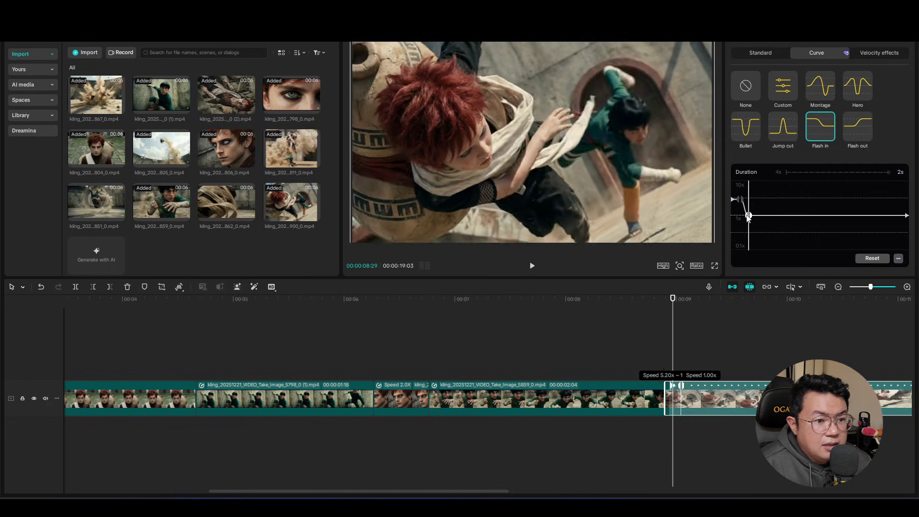
{"action": "left_click", "coordinate": [646, 354]}
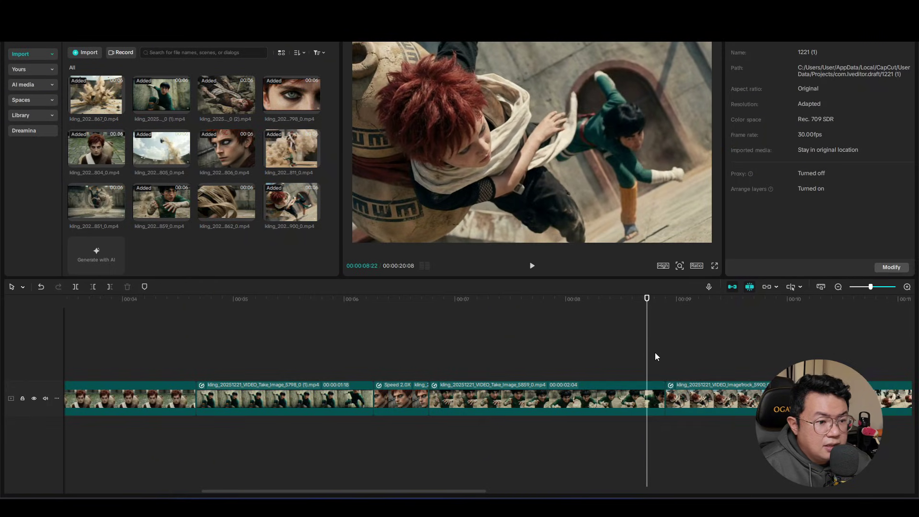
{"action": "key", "text": "space"}
{"action": "key", "text": "space"}
Shift the 1x point of the overhead kick clip's speed curve slightly later for a longer slowdown, and preview it.
{"action": "left_click", "coordinate": [757, 398]}
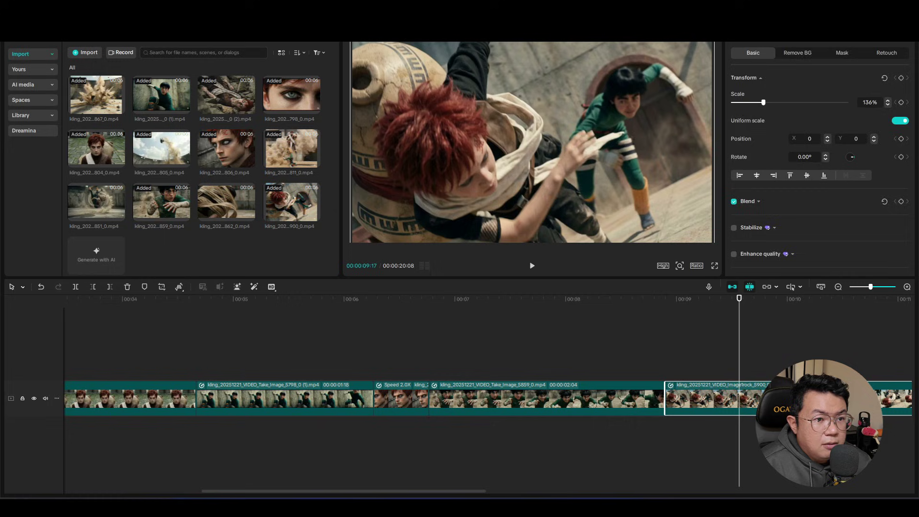
{"action": "left_click", "coordinate": [798, 36]}
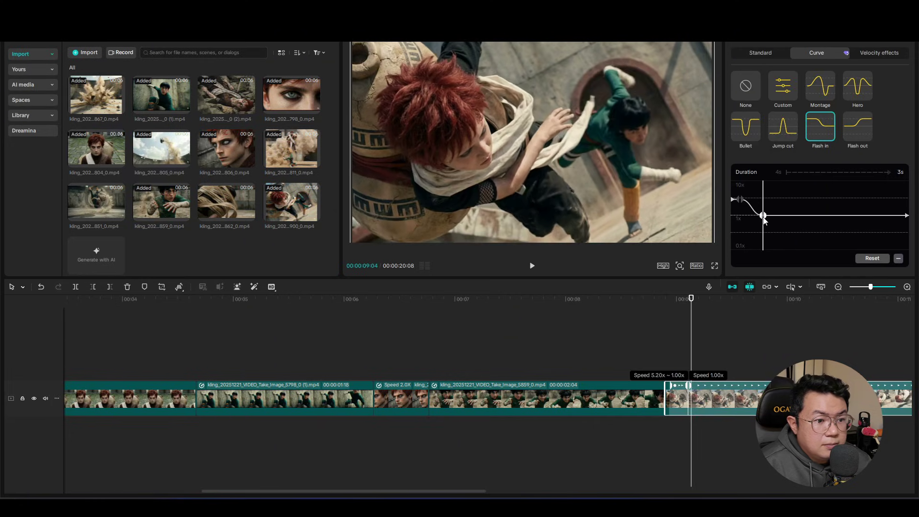
{"action": "left_click", "coordinate": [595, 356]}
{"action": "key", "text": "space"}
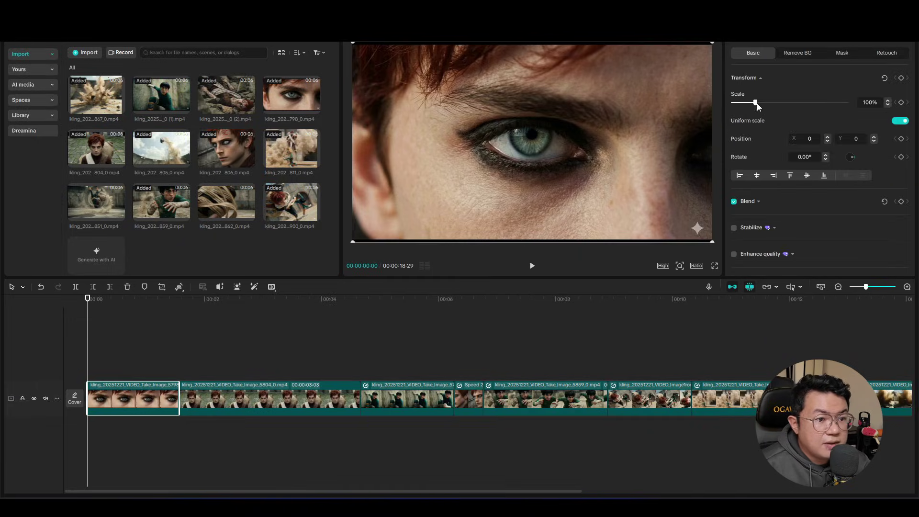
Scale the opening eye close-up clip to 113% and play the edit from the beginning.
{"action": "left_click_drag", "start_coordinate": [759, 102], "coordinate": [760, 103]}
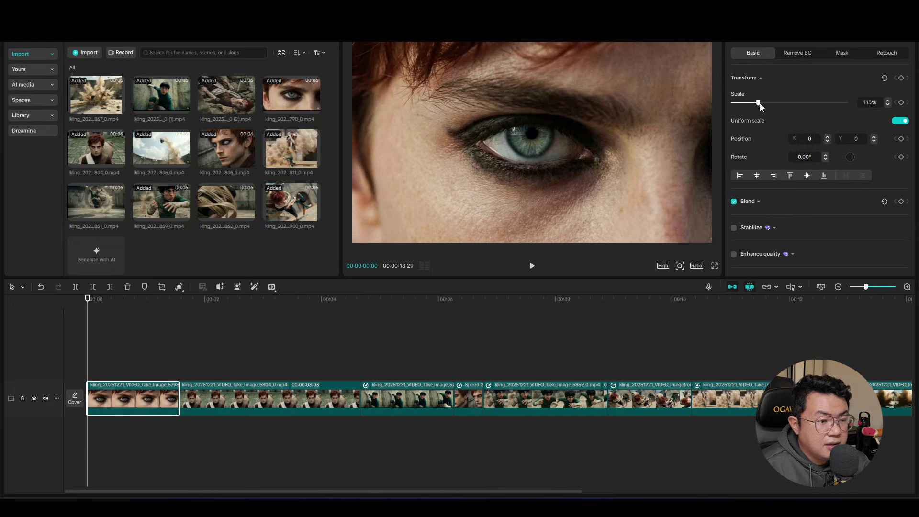
{"action": "key", "text": "space"}
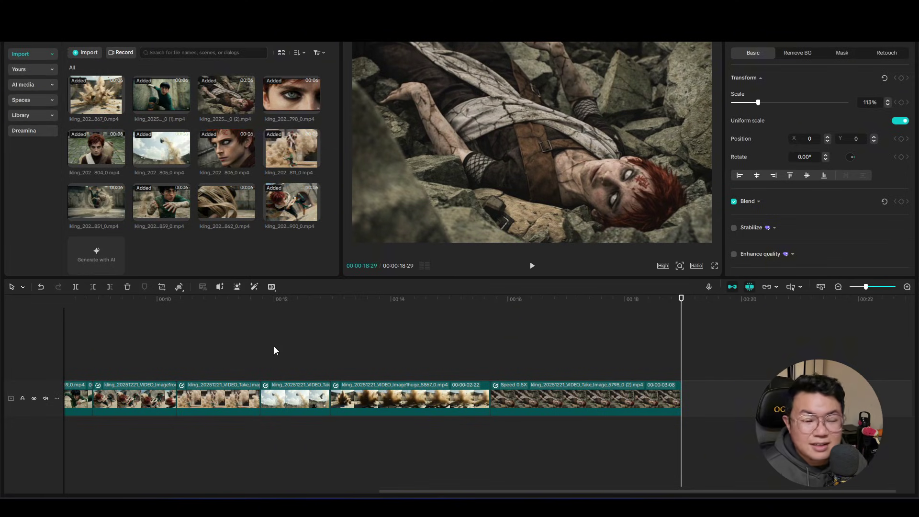
Fit the whole edit in the timeline and replay it from the opening eye close-up.
{"action": "scroll", "coordinate": [371, 358], "scroll_direction": "down", "scroll_amount": 3}
{"action": "left_click", "coordinate": [414, 348]}
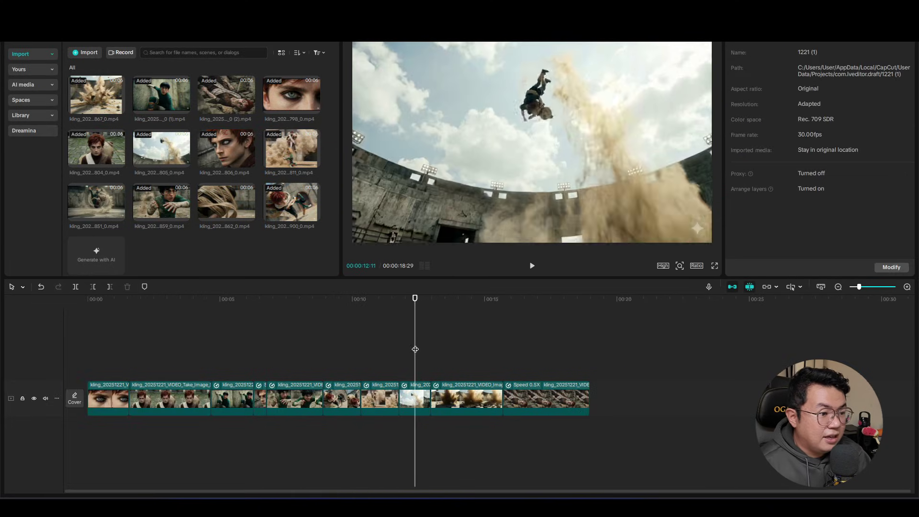
{"action": "left_click_drag", "start_coordinate": [414, 349], "coordinate": [87, 349]}
{"action": "key", "text": "space"}
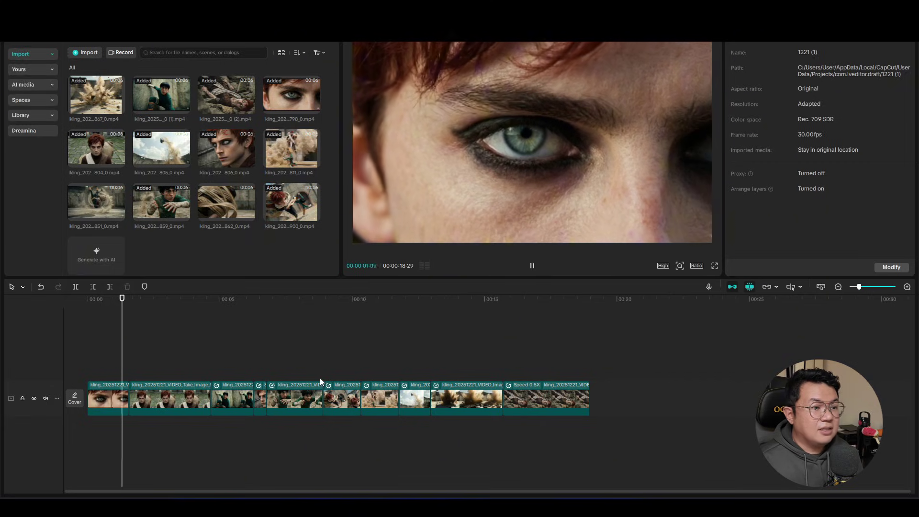